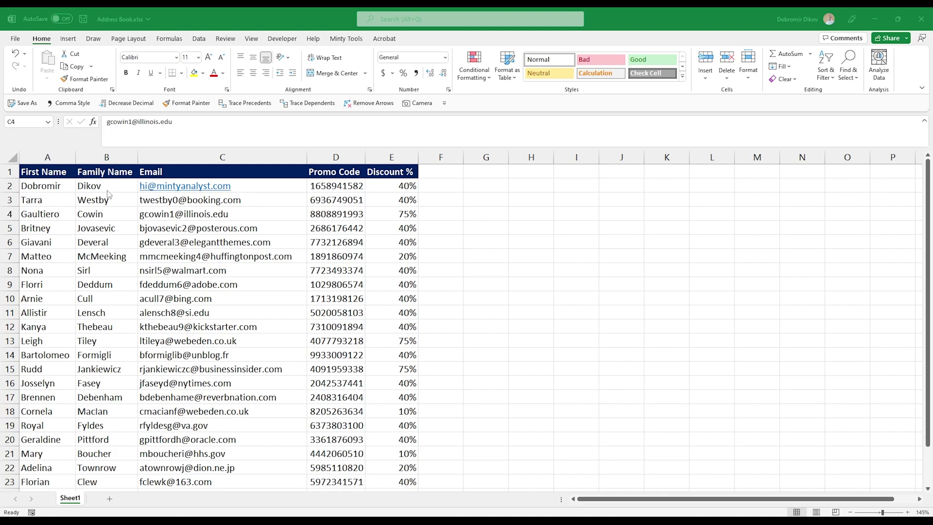
- Switch to Newsletter-01.docx and scroll down through its placeholder text to the footer
left_click(276, 243)
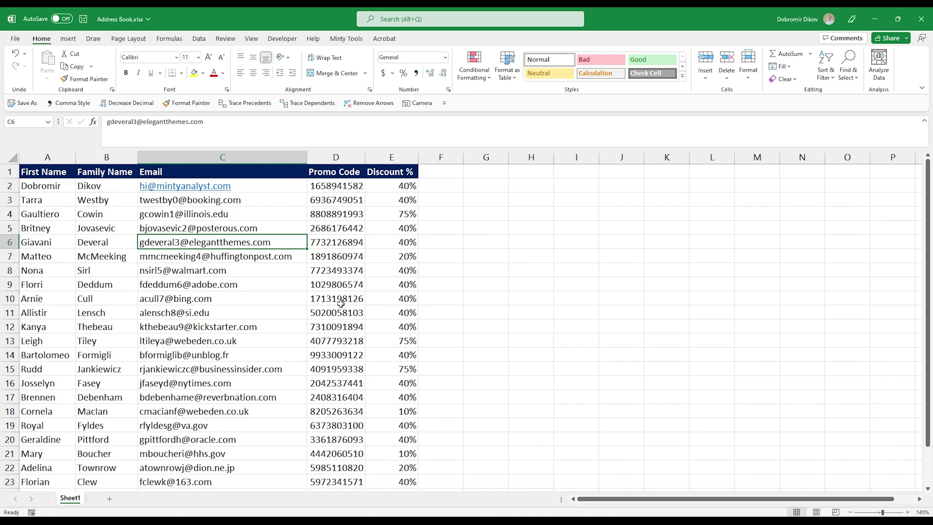
key("alt+Tab")
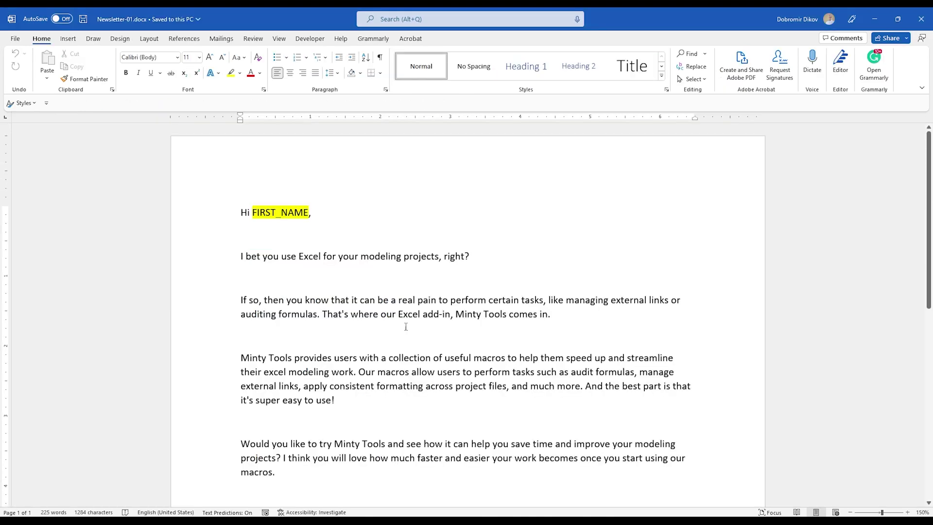
scroll(355, 298, "down", 5)
scroll(355, 298, "down", 2)
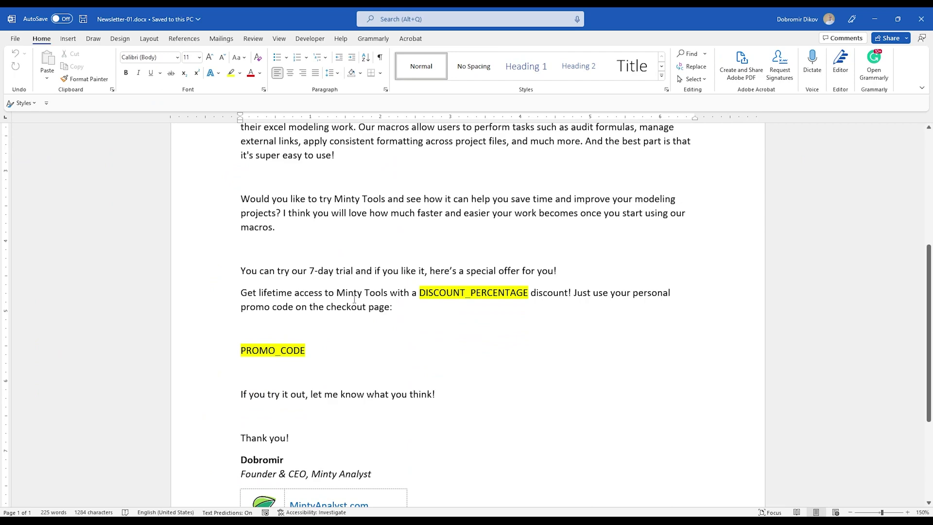
scroll(353, 316, "up", 6)
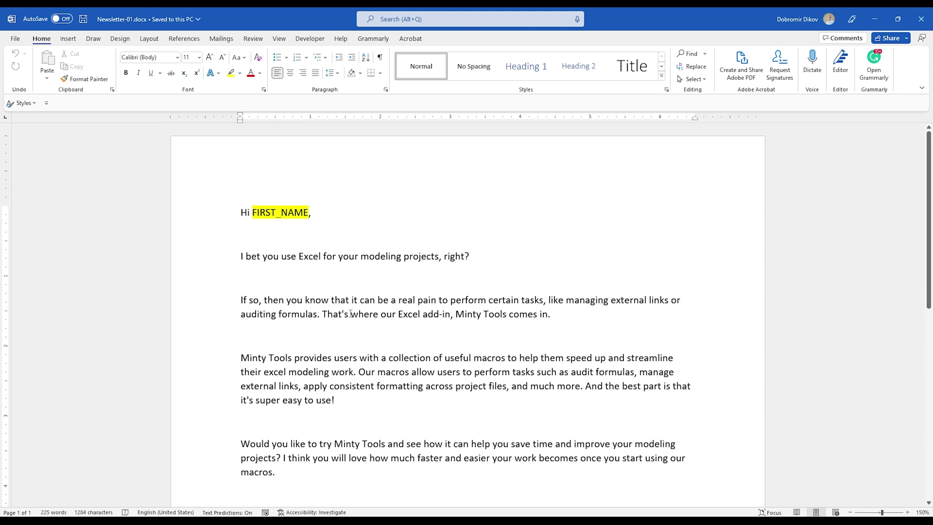
scroll(351, 313, "down", 1)
scroll(348, 317, "down", 1)
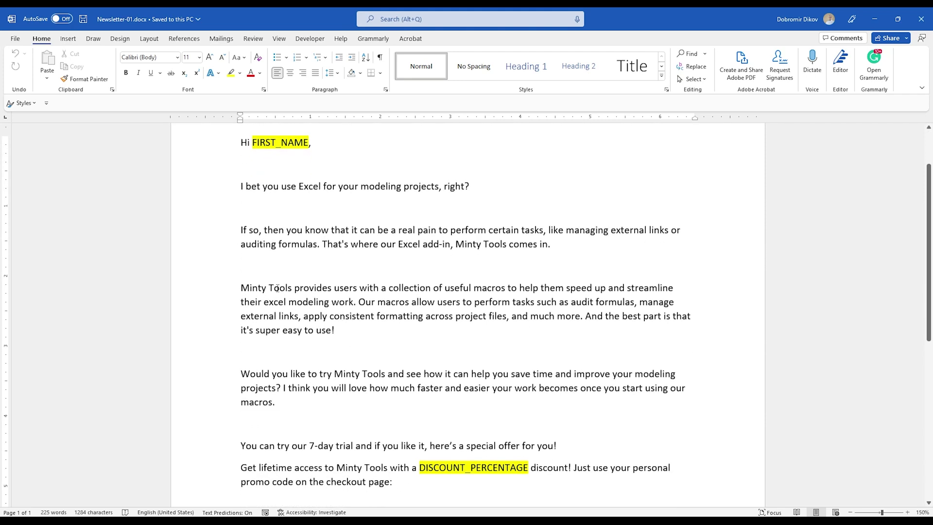
scroll(331, 323, "down", 3)
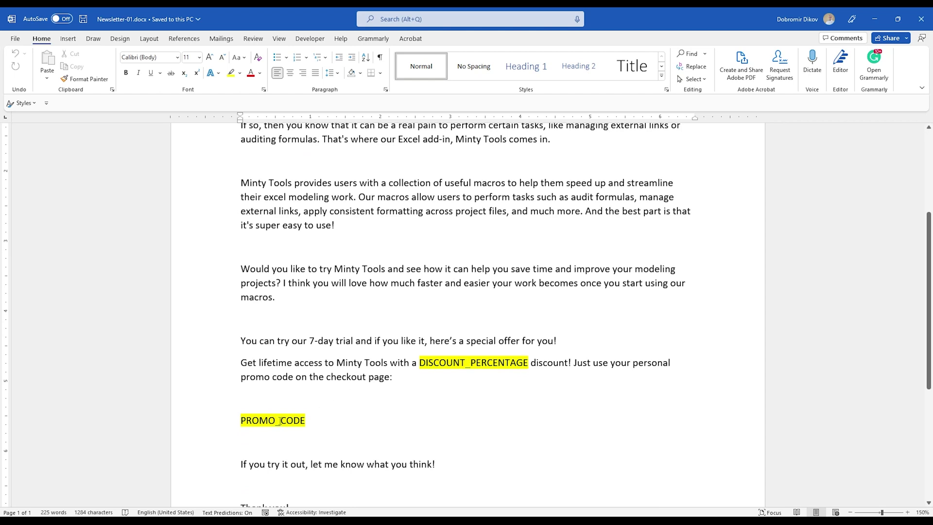
scroll(278, 422, "down", 1)
scroll(290, 391, "down", 4)
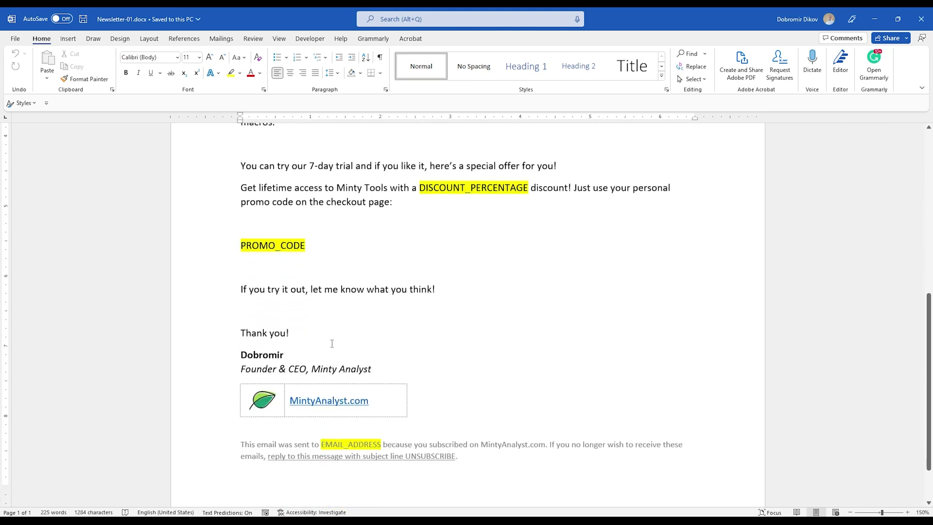
scroll(332, 343, "down", 1)
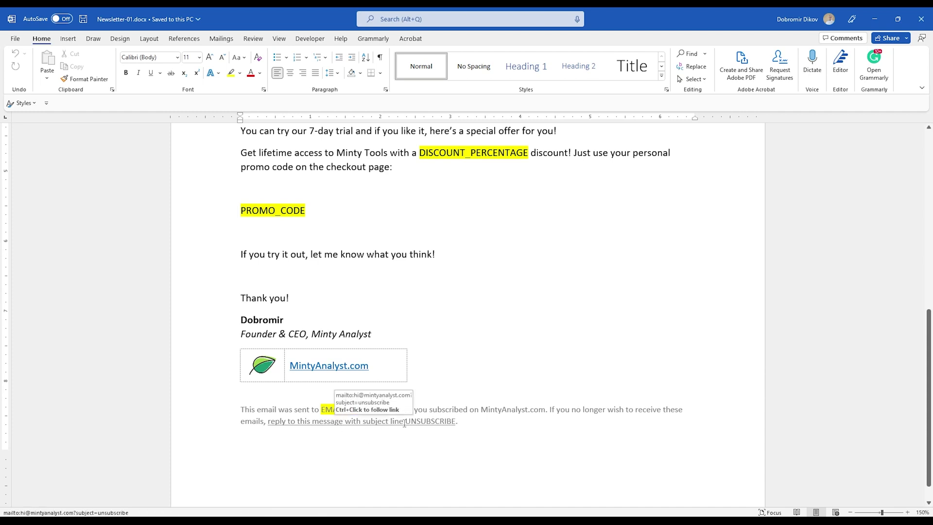
- Check the unsubscribe hyperlink's e-mail address and UNSUBSCRIBE subject, and confirm it unchanged
right_click(367, 422)
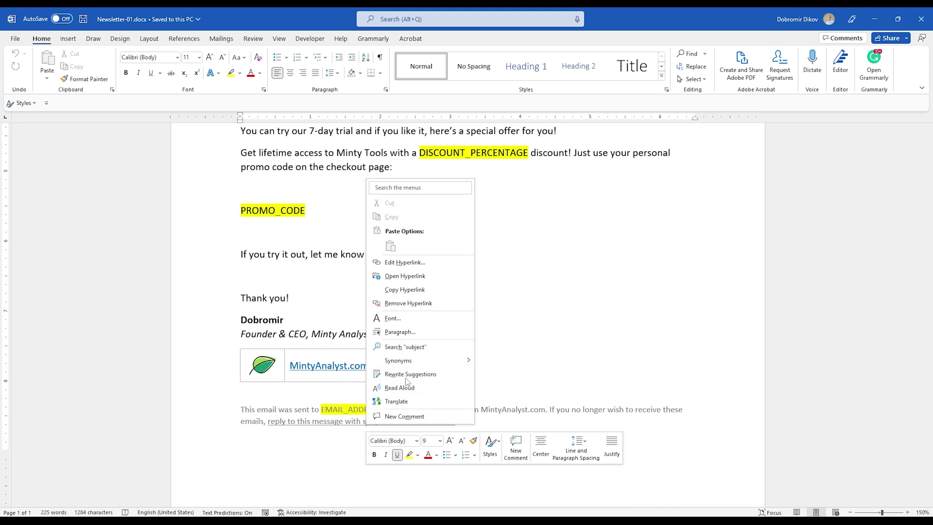
left_click(406, 262)
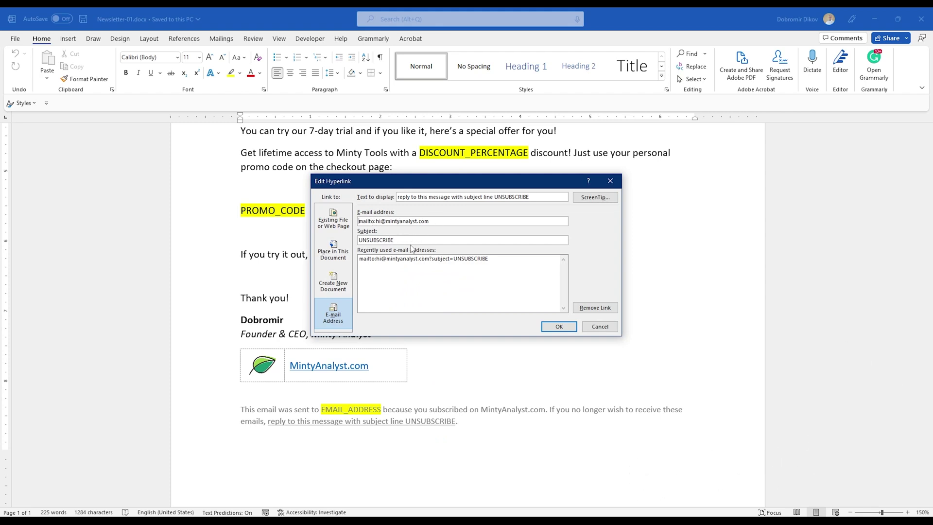
left_click(564, 327)
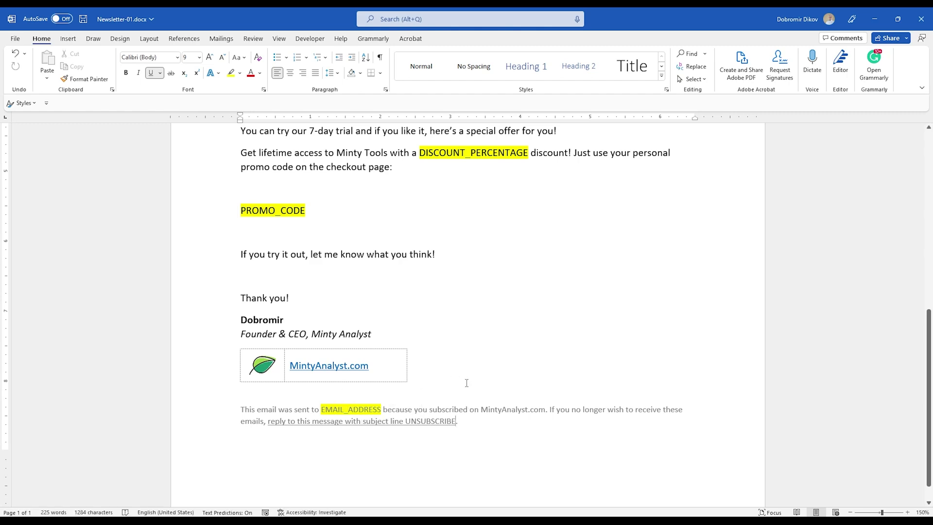
- Glance at the Excel address book, then return to the top of the newsletter
scroll(466, 379, "up", 10)
scroll(468, 433, "down", 3)
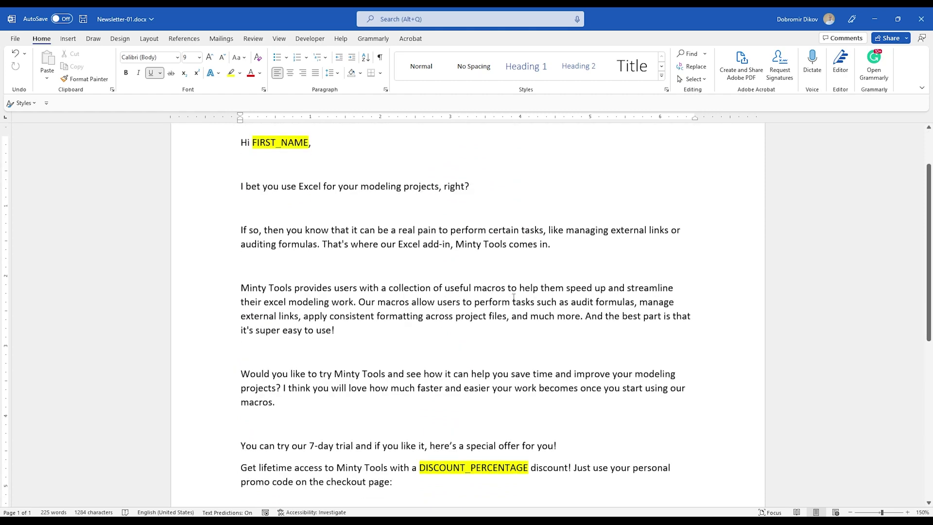
scroll(503, 421, "down", 4)
scroll(449, 461, "up", 4)
scroll(471, 310, "down", 5)
scroll(527, 331, "down", 7)
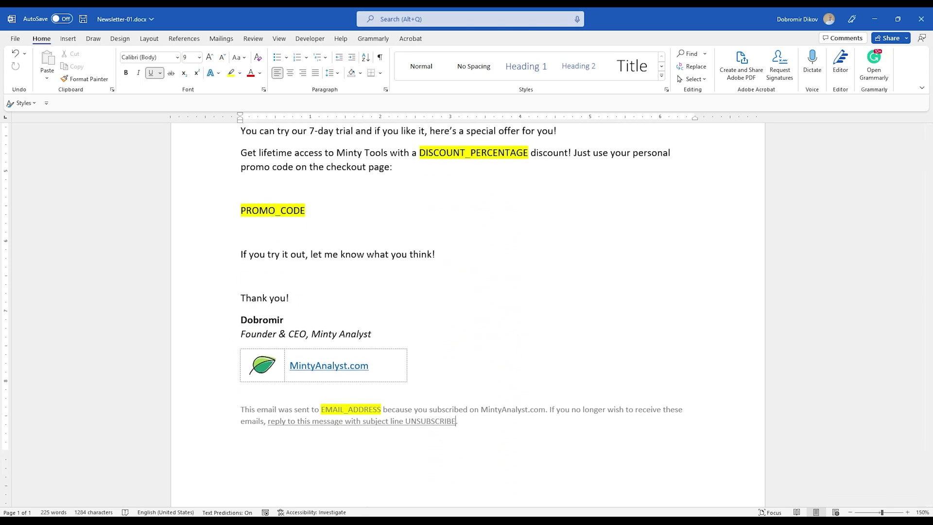
key("alt+Tab")
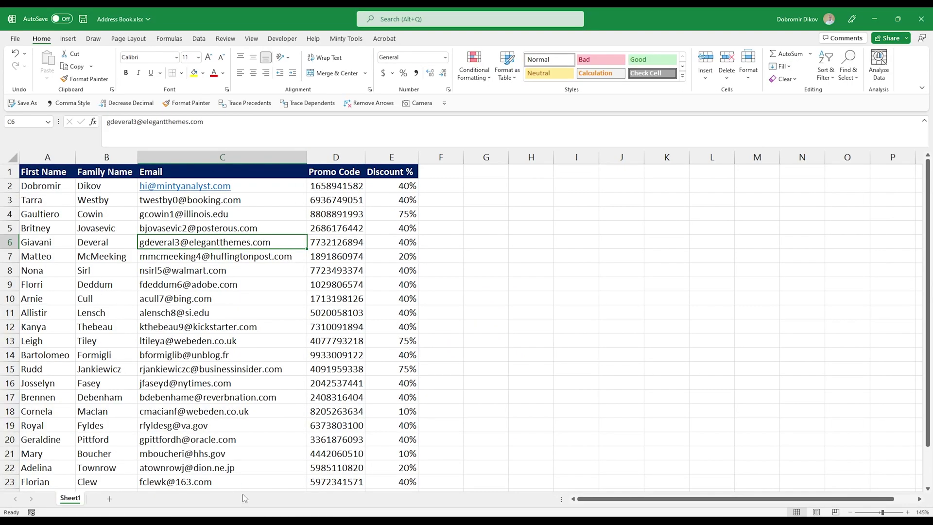
key("alt+Tab")
scroll(353, 375, "up", 10)
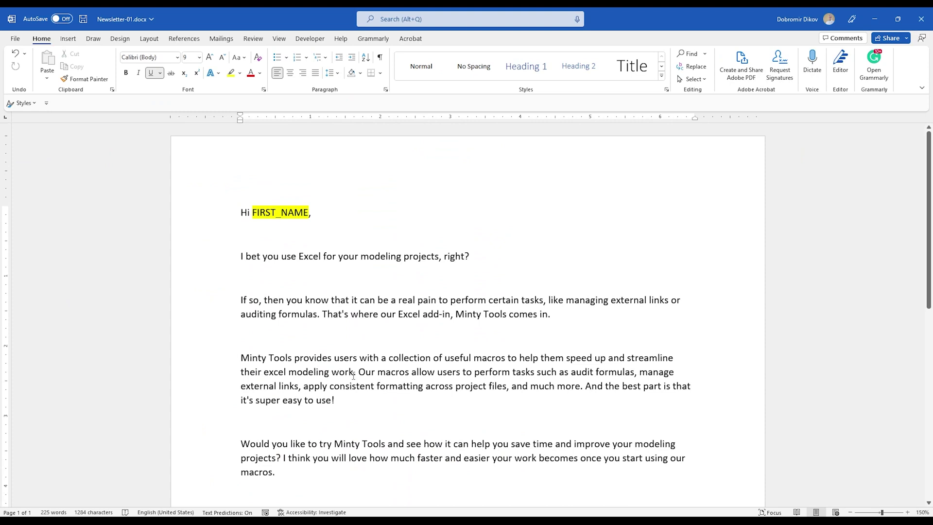
- Start an E-mail Messages merge and pick Address Book.xlsx as the existing recipient list
left_click(222, 40)
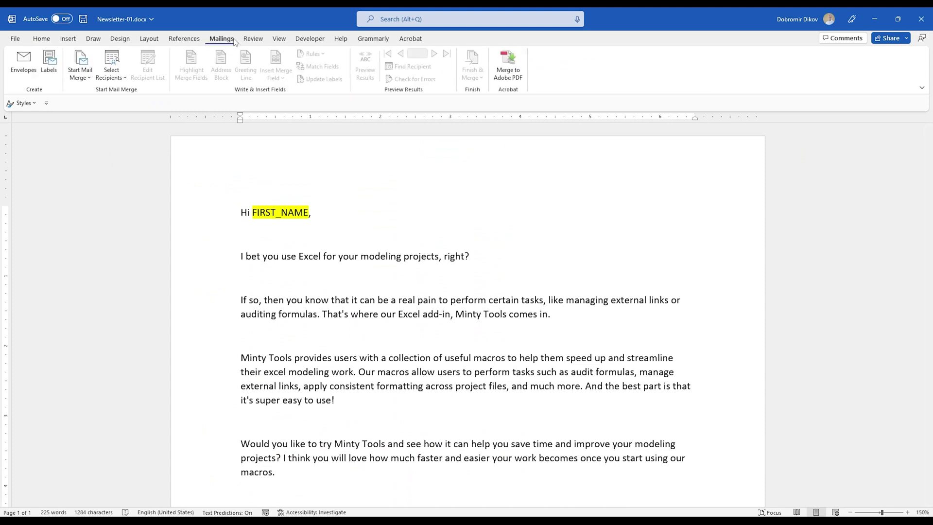
left_click(80, 77)
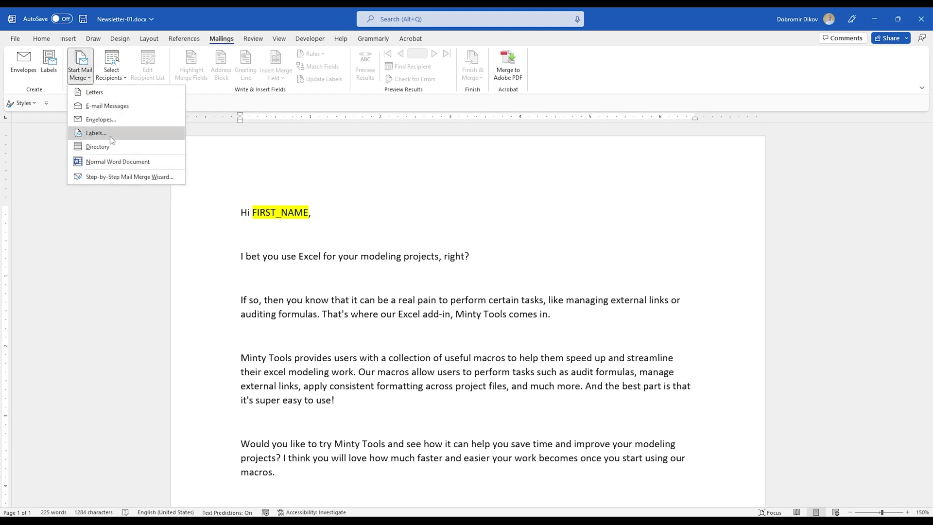
left_click(108, 106)
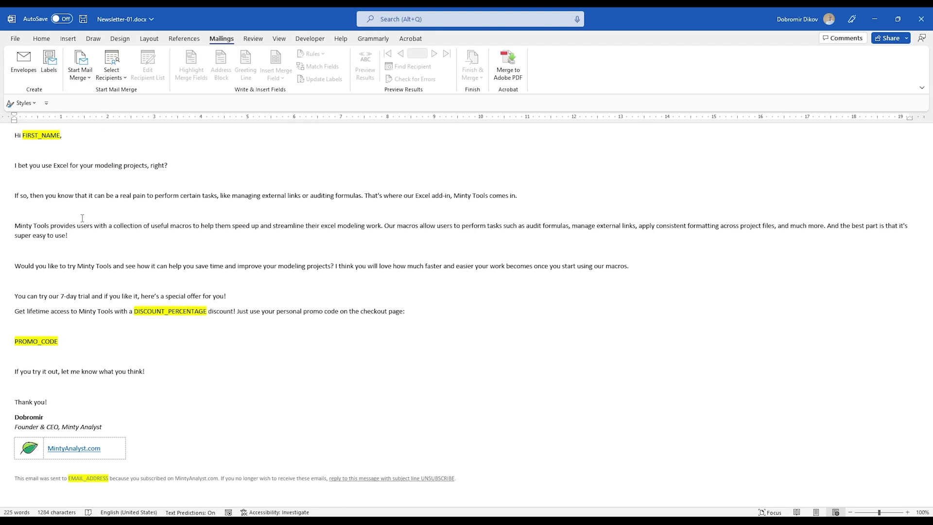
left_click(110, 78)
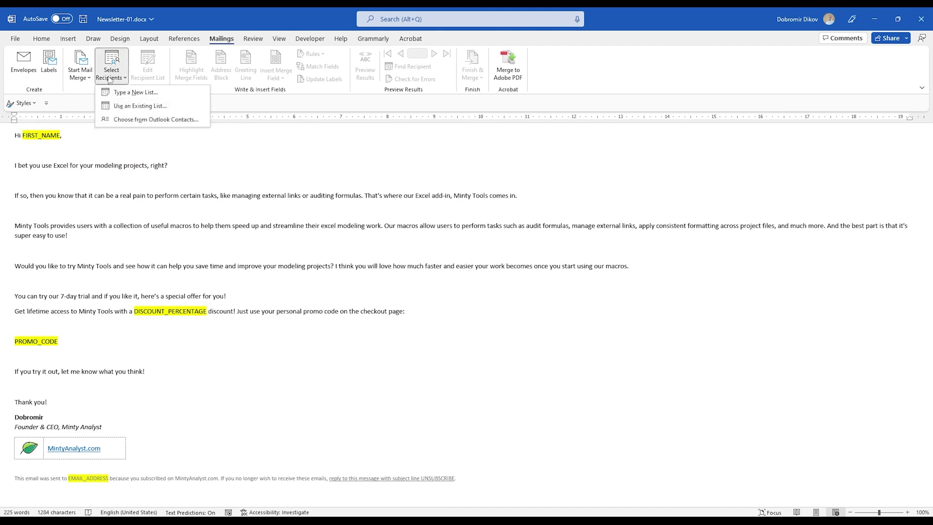
left_click(146, 106)
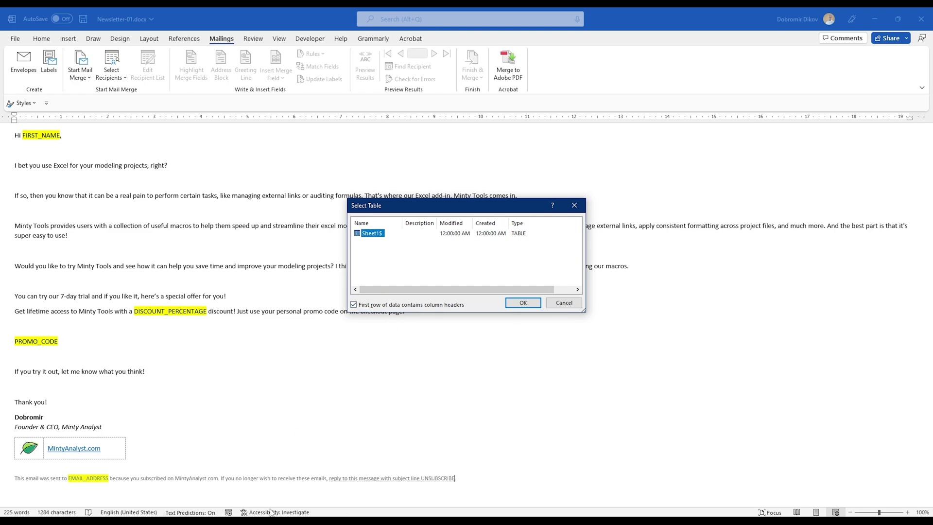
- Check the header row in Excel, then accept Sheet1$ with first-row column headers
key("alt+Tab")
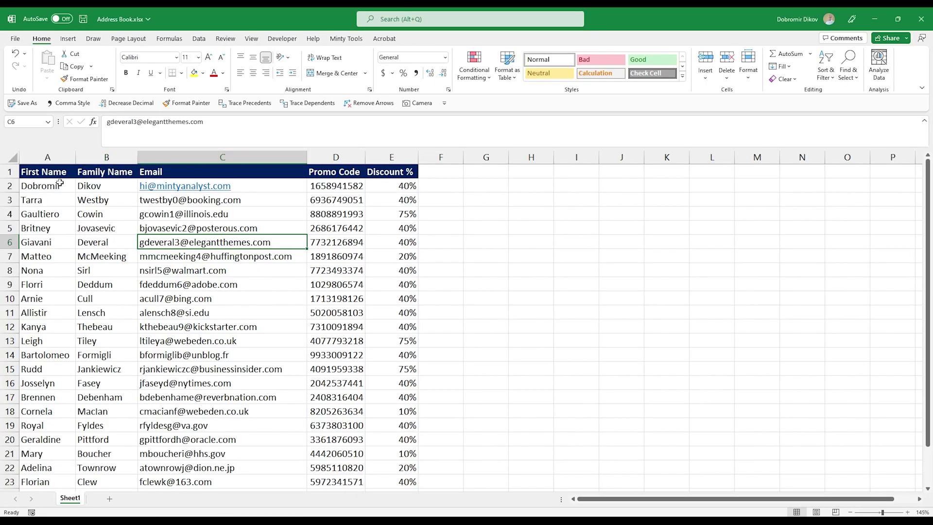
left_click_drag(54, 172, 391, 172)
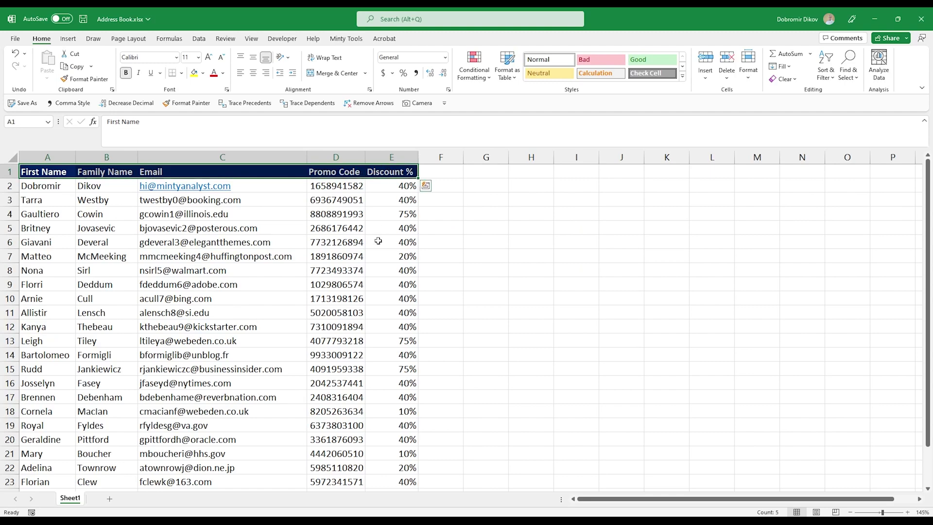
key("alt+Tab")
left_click(534, 305)
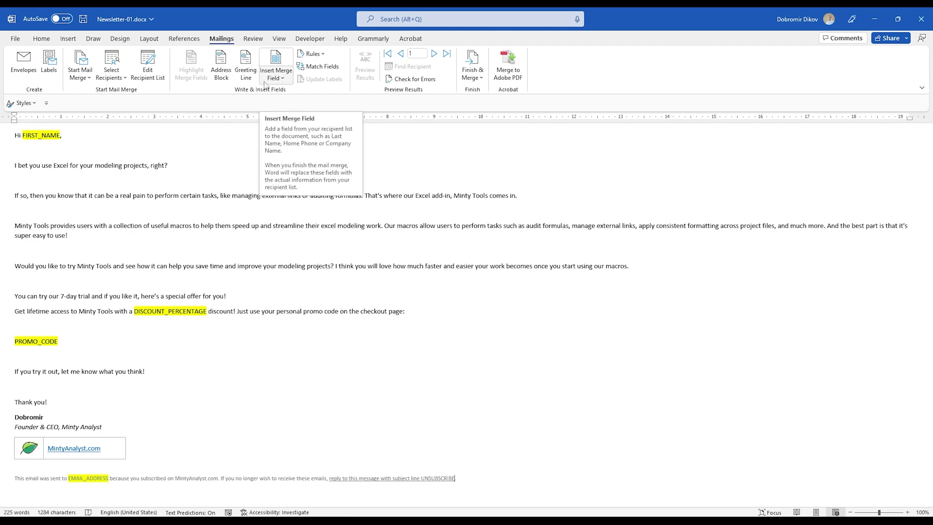
- Replace FIRST_NAME with the First_Name merge field and remove its yellow highlight
left_click_drag(59, 135, 23, 135)
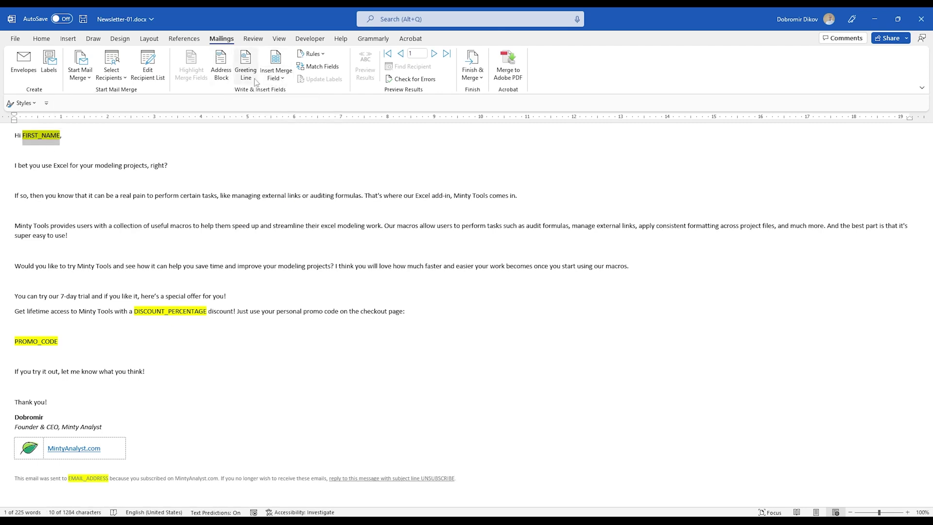
left_click(275, 76)
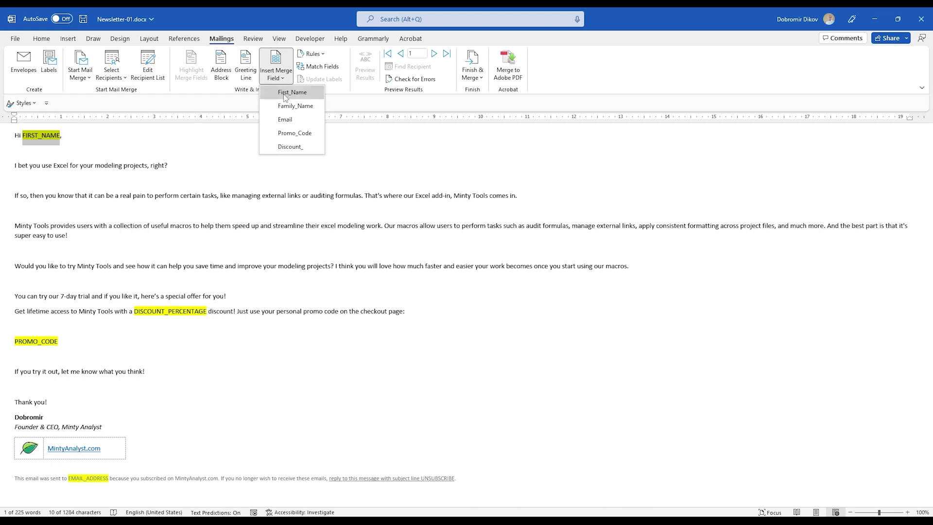
left_click(286, 95)
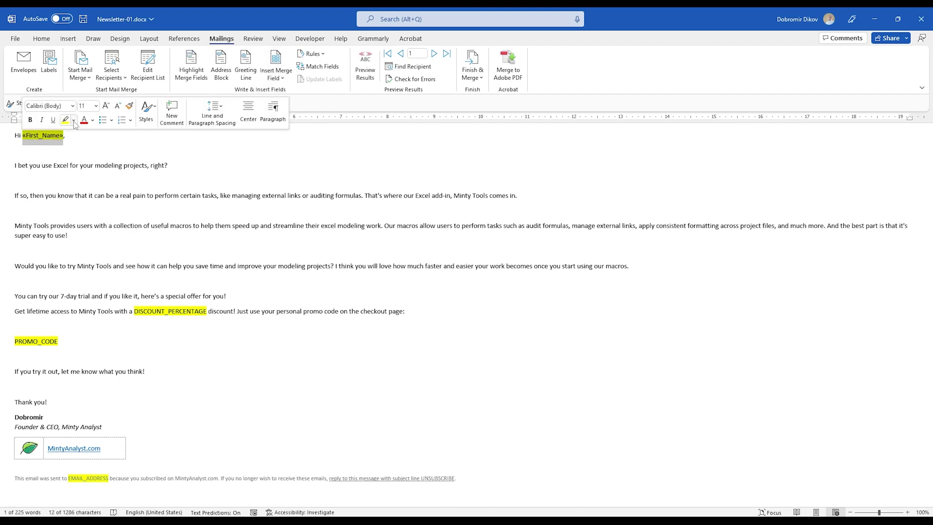
left_click(73, 120)
left_click(85, 180)
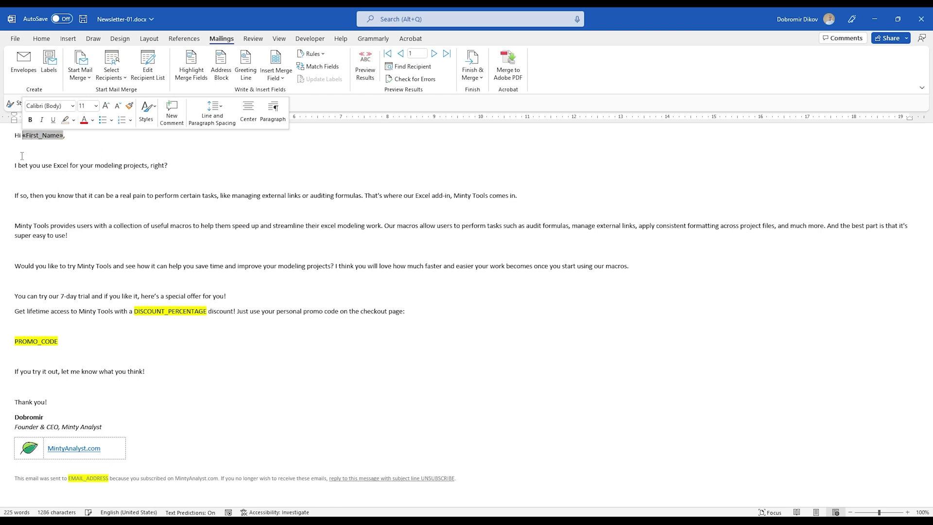
- Replace DISCOUNT_PERCENTAGE with the Discount_ merge field
left_click_drag(135, 311, 206, 311)
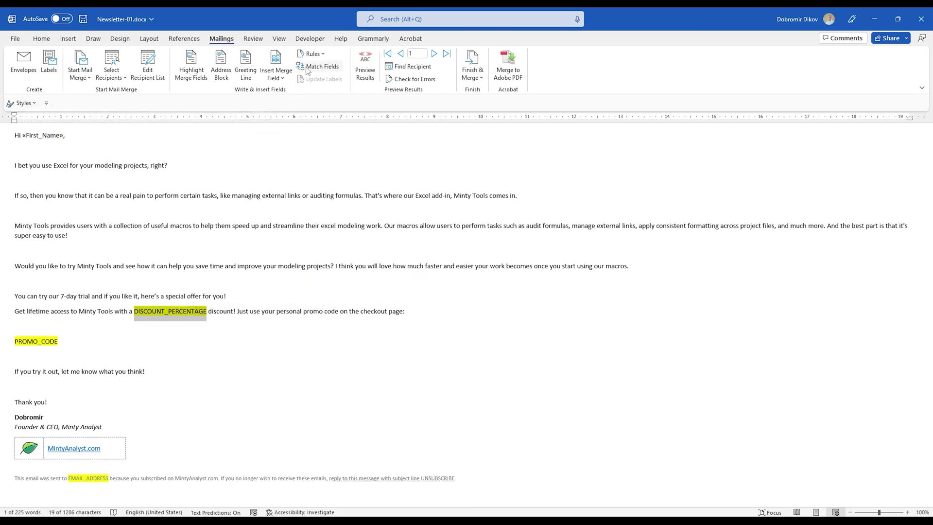
left_click(276, 82)
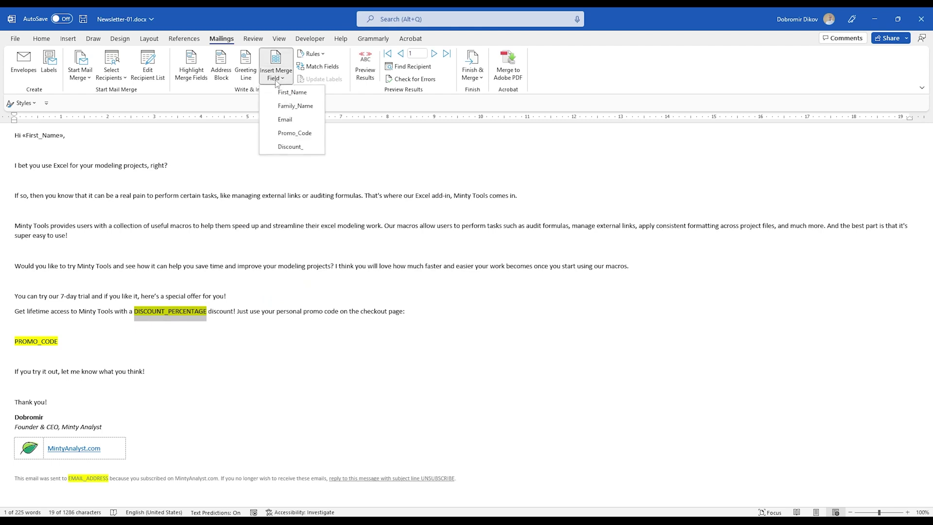
left_click(282, 148)
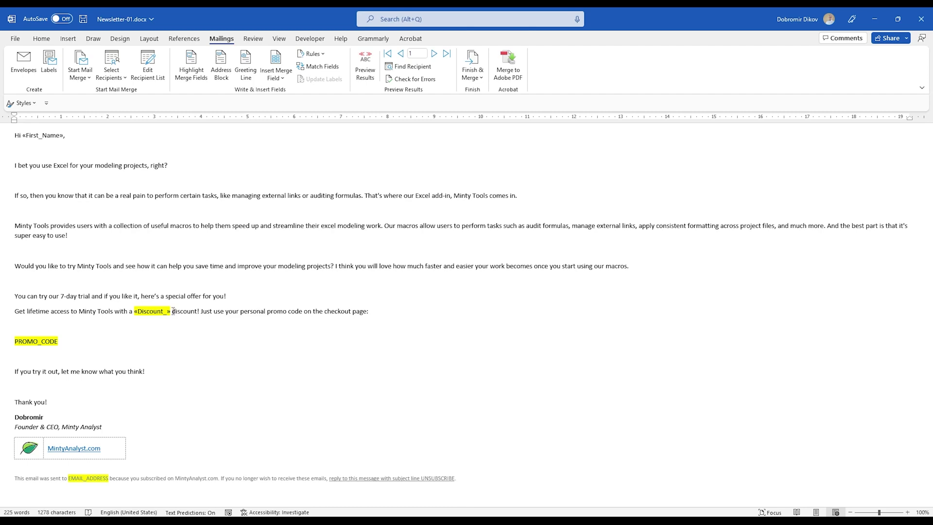
left_click_drag(173, 311, 130, 312)
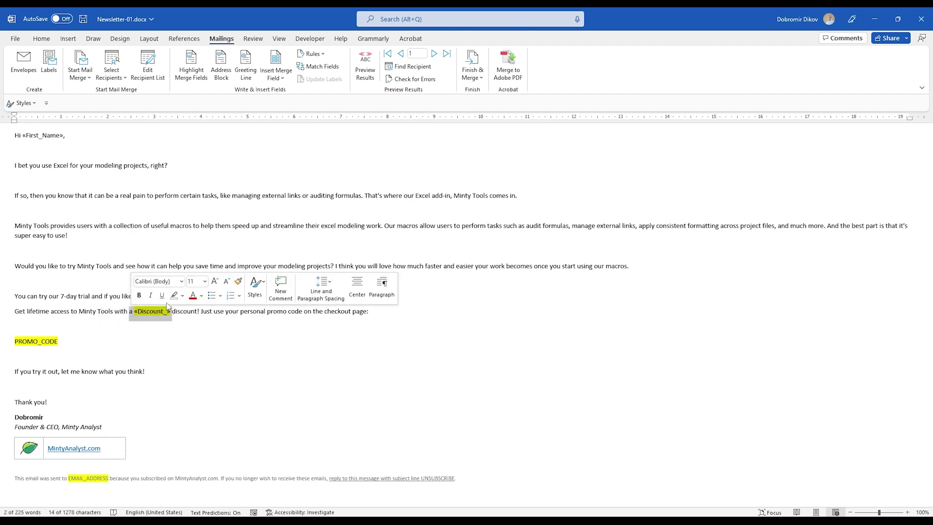
left_click(174, 295)
- Replace PROMO_CODE with the Promo_Code merge field, keeping the blank line below it
double_click(58, 342)
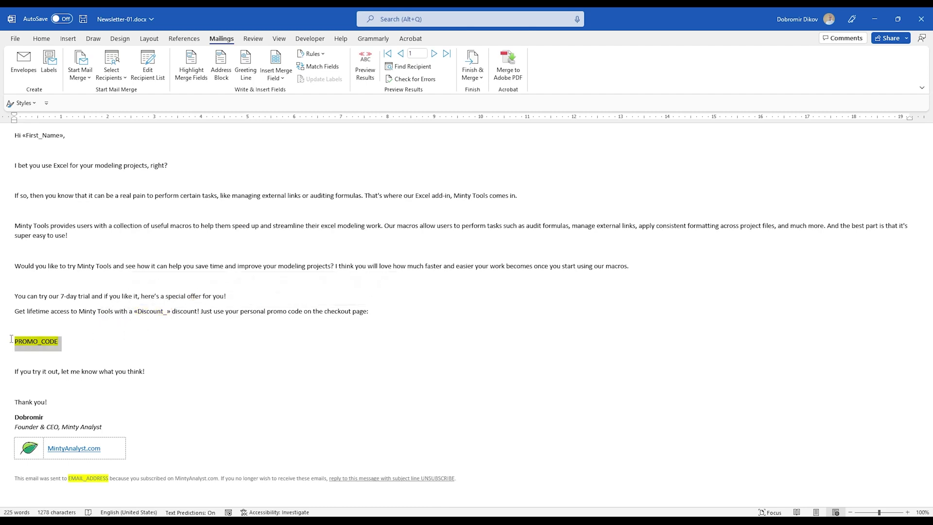
left_click(272, 78)
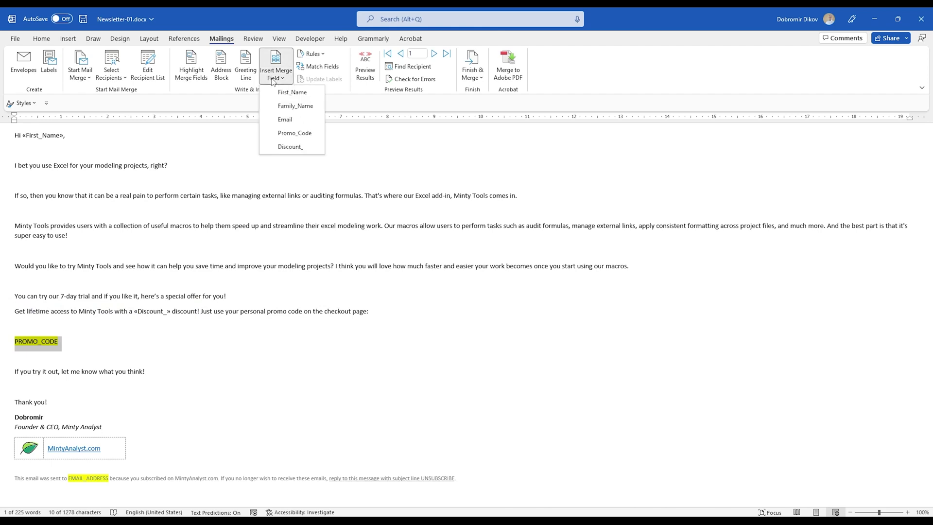
left_click(278, 133)
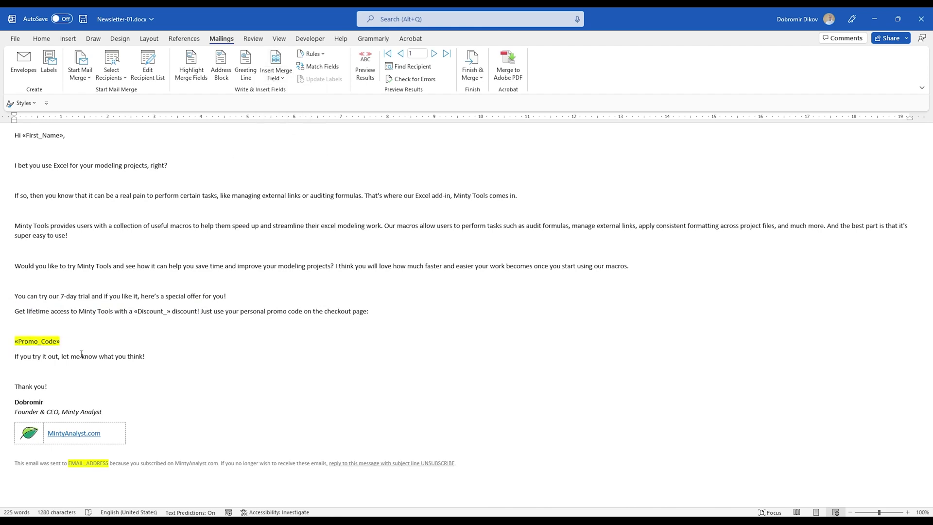
key("Return")
double_click(37, 341)
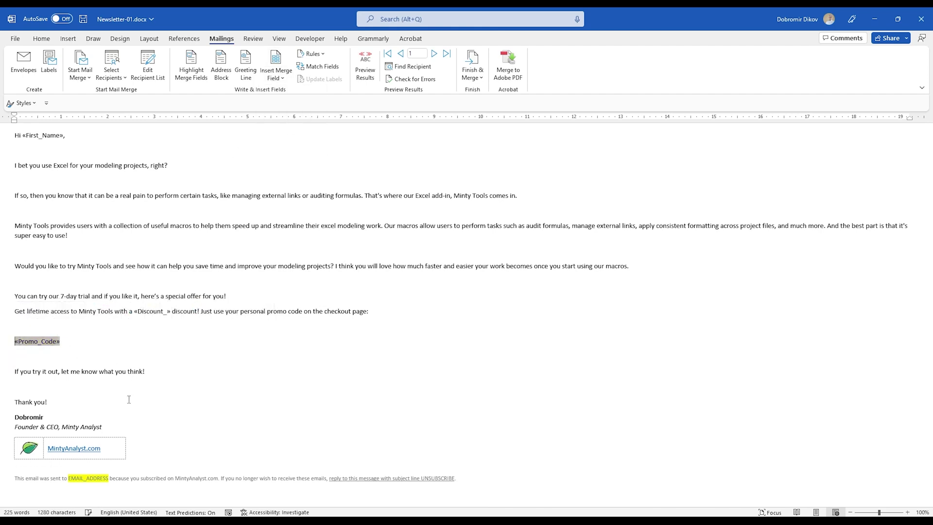
left_click(117, 480)
- Replace the footer's EMAIL_ADDRESS placeholder with the Email merge field
left_click_drag(109, 478, 68, 479)
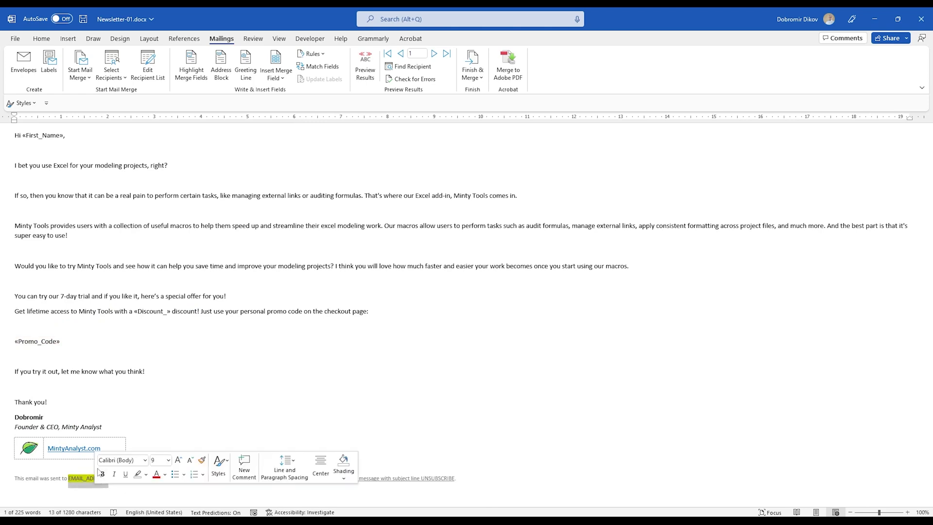
left_click(282, 78)
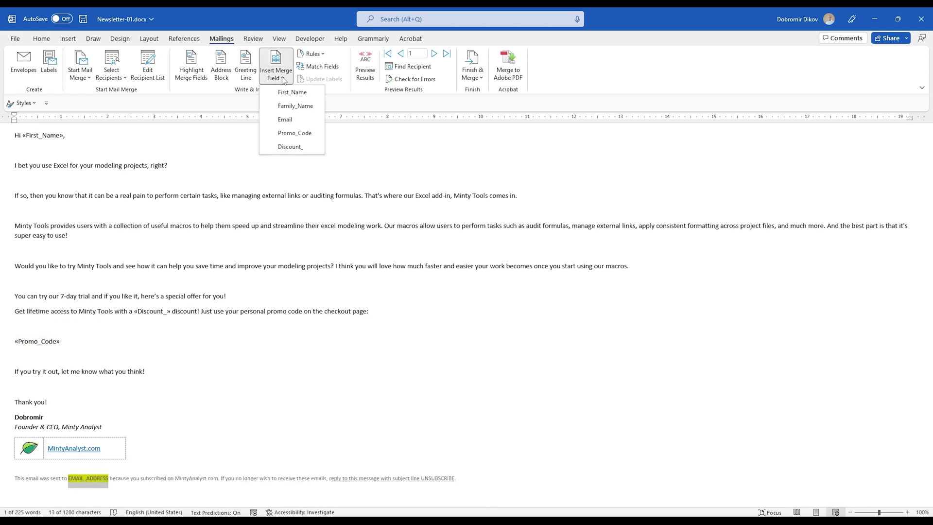
left_click(287, 119)
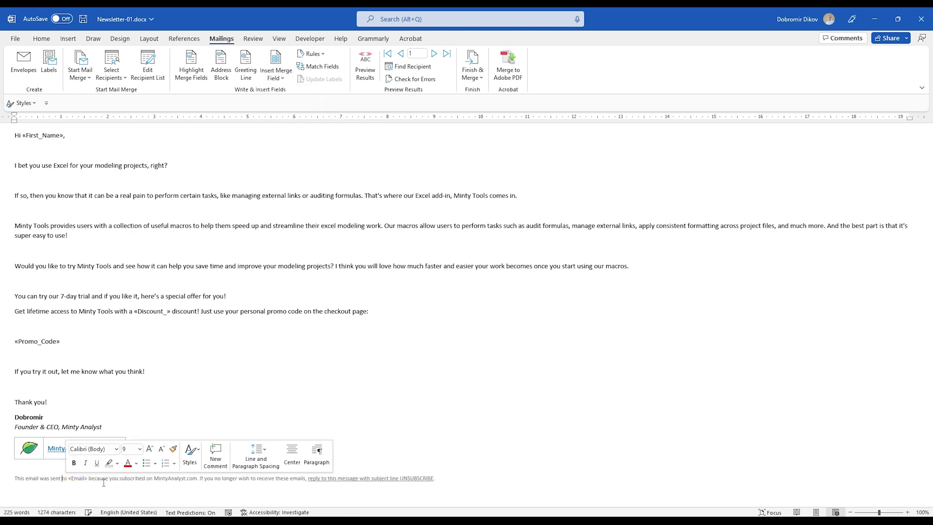
left_click(105, 480)
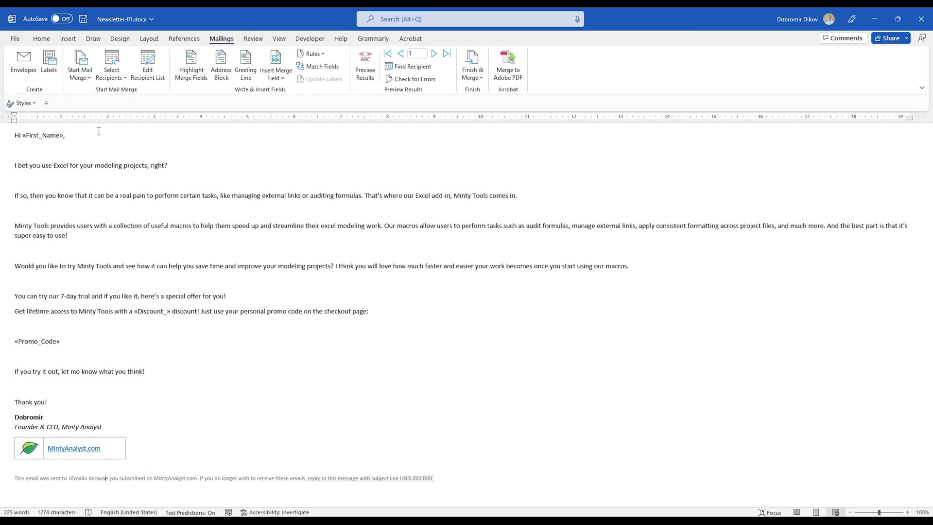
left_click(276, 58)
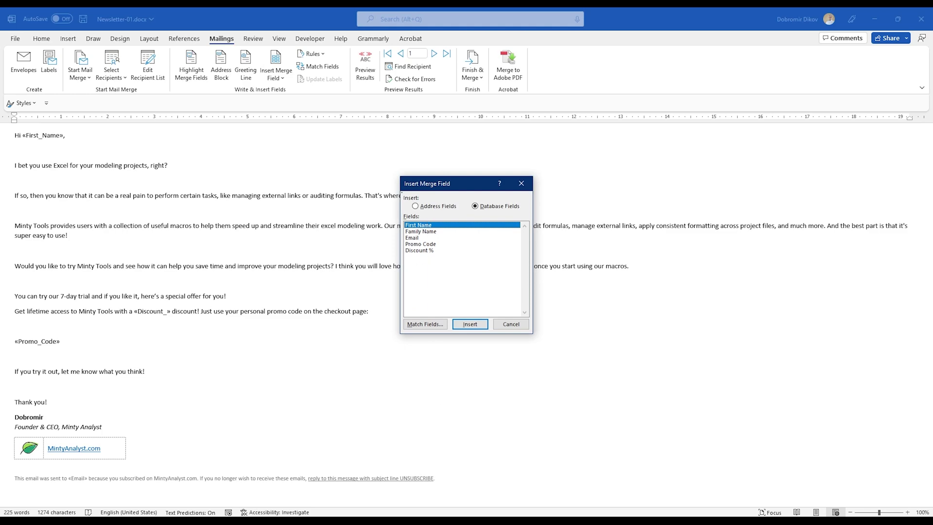
- Review the Family Name, Email, Promo Code and Discount % headers in the Excel address book
left_click(255, 515)
left_click(103, 172)
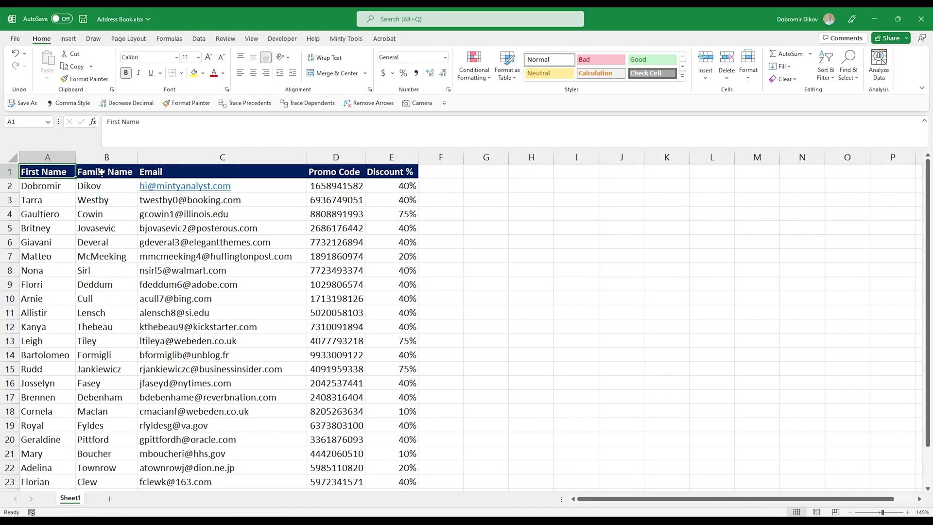
left_click(186, 172)
left_click(336, 170)
left_click(377, 166)
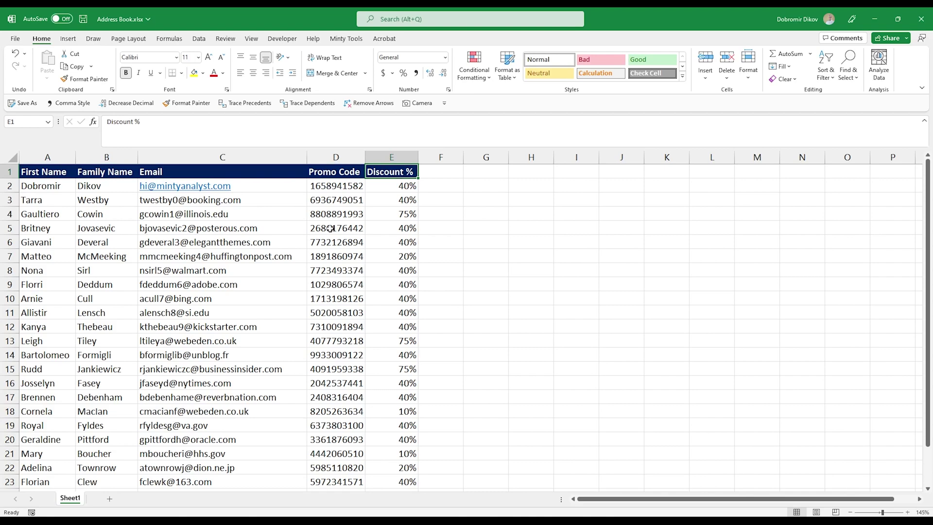
- Dismiss the field list and preview the first recipient, showing discount 0.40000000000000002
key("alt+Tab")
key("Escape")
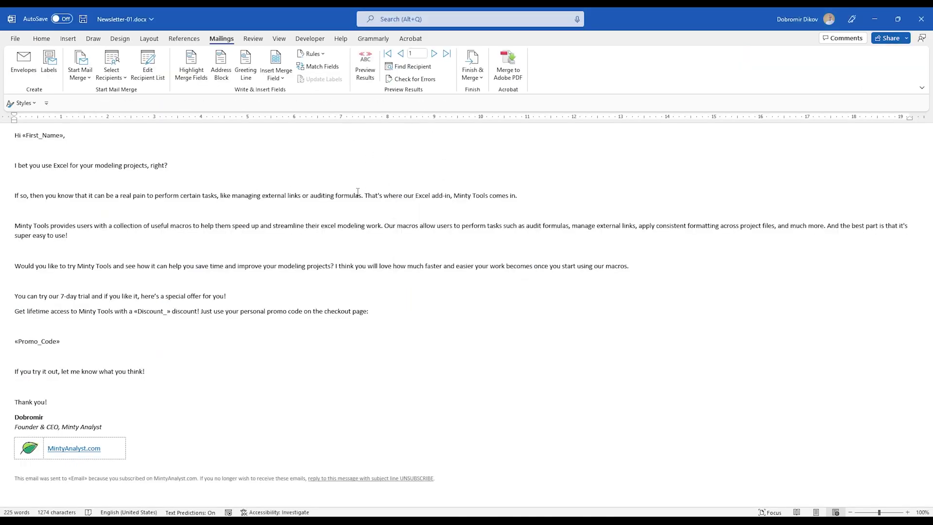
left_click(365, 68)
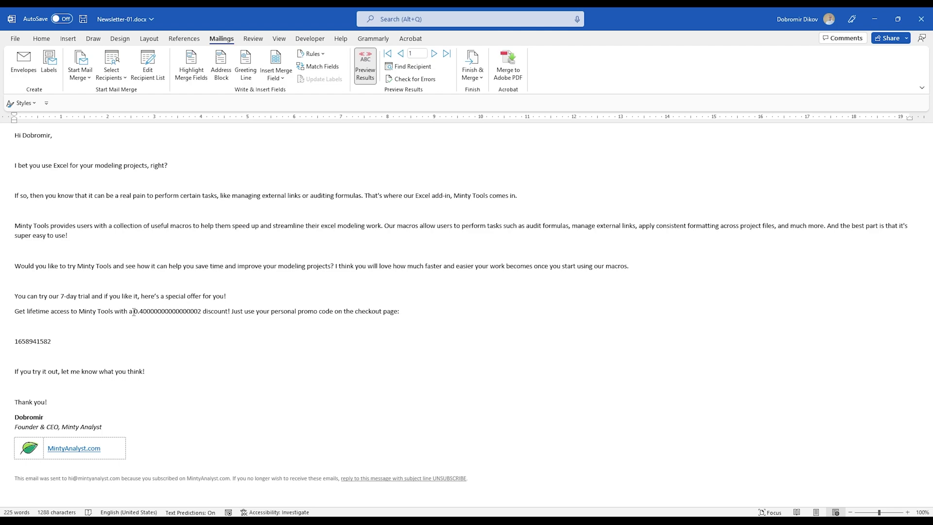
- Inspect the Discount % values in column E of Address Book.xlsx, starting at E2
key("alt+Tab")
left_click(403, 189)
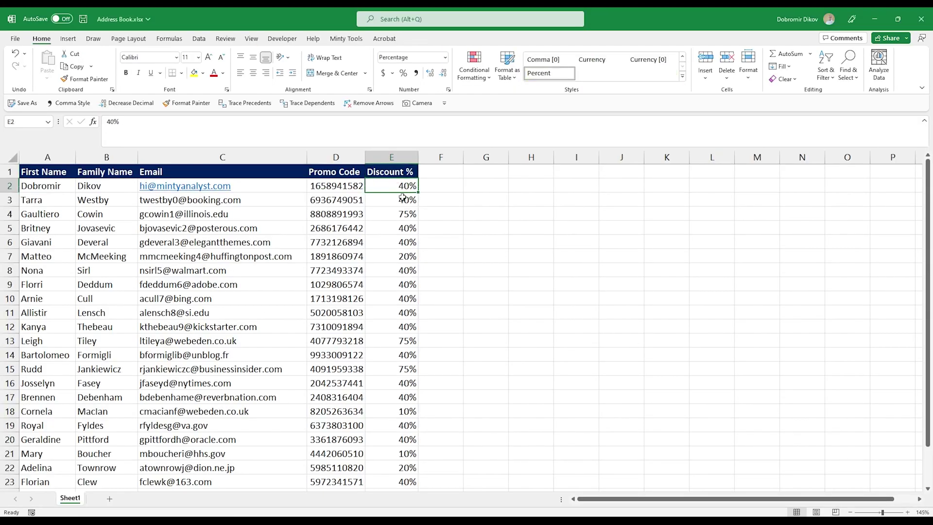
key("Down")
key("Down")
key("Down")
left_click(398, 266)
left_click(390, 212)
left_click(391, 186)
left_click(399, 200)
left_click(391, 242)
left_click(392, 214)
left_click(391, 185)
- Wrap «Discount_» in a field with = before it and *100 \# 0% after, then update it
key("alt+Tab")
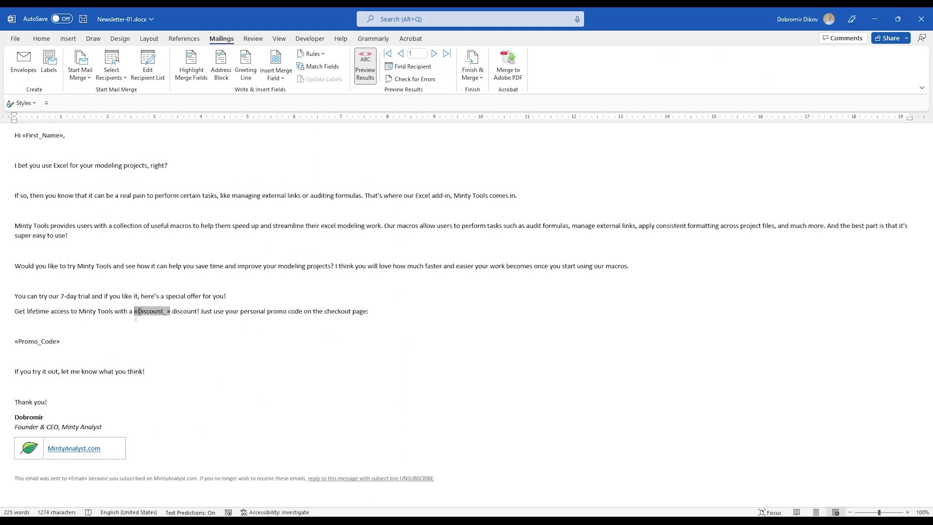
left_click_drag(135, 311, 171, 313)
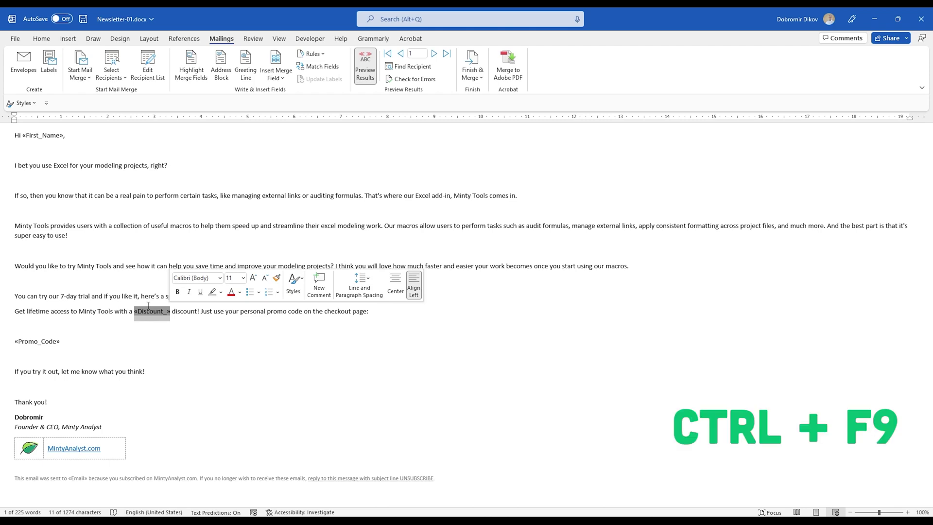
key("ctrl+F9")
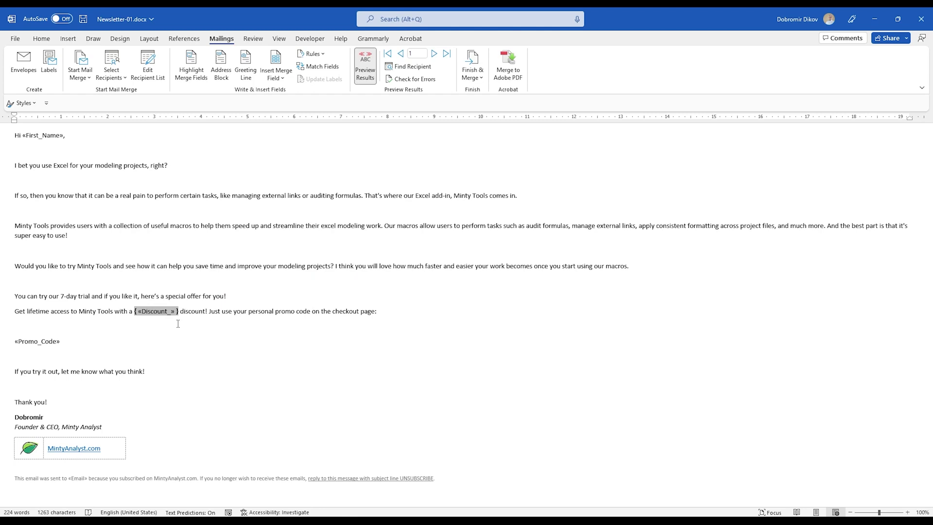
type("=")
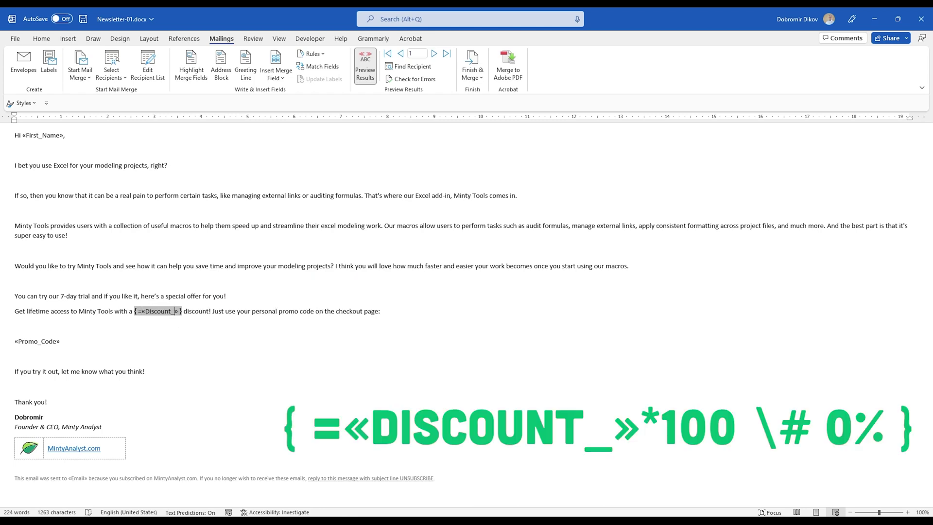
type("*100")
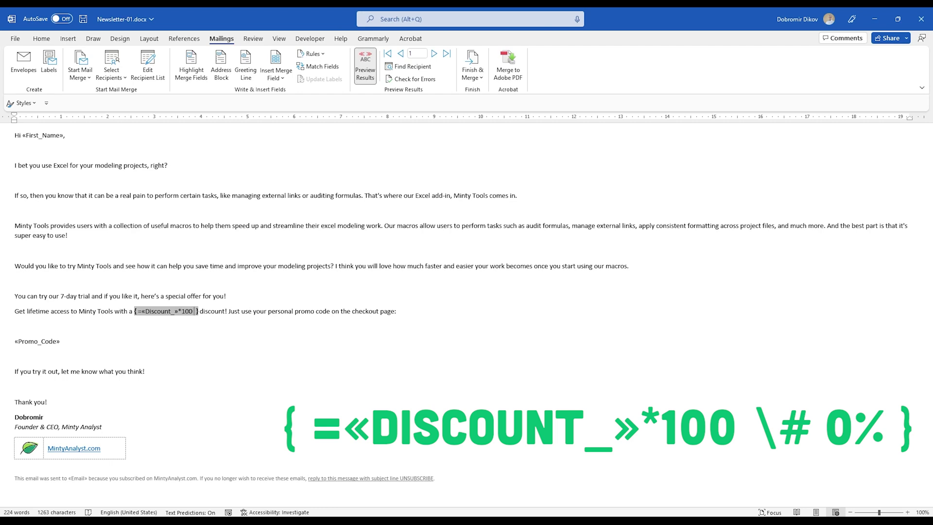
type("\\# ")
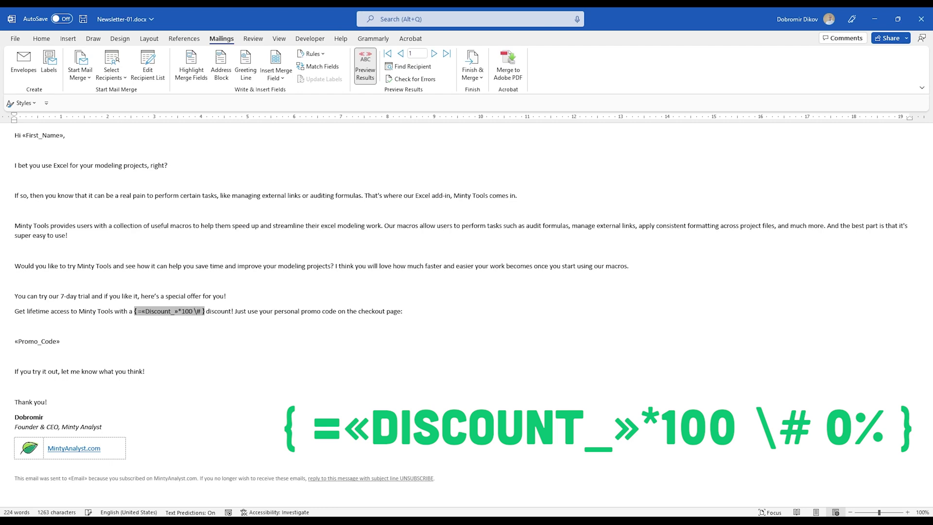
type("0")
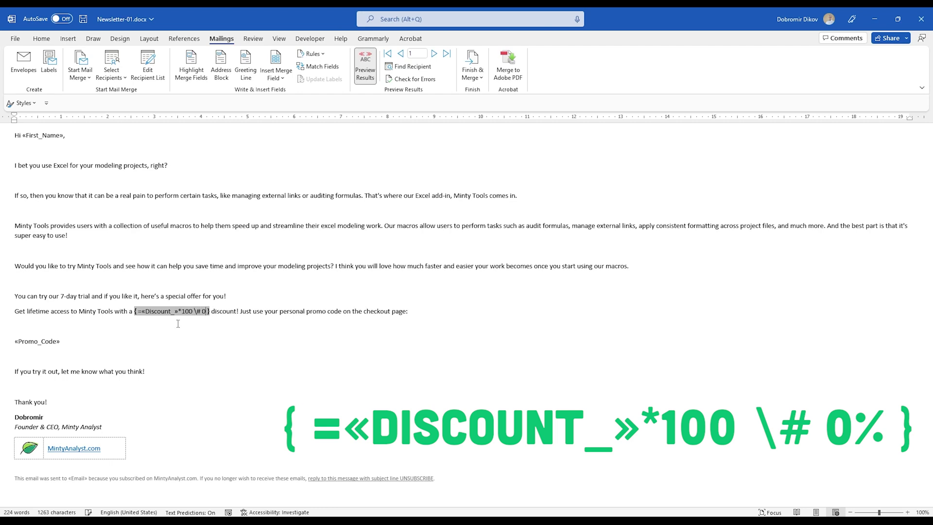
type("%")
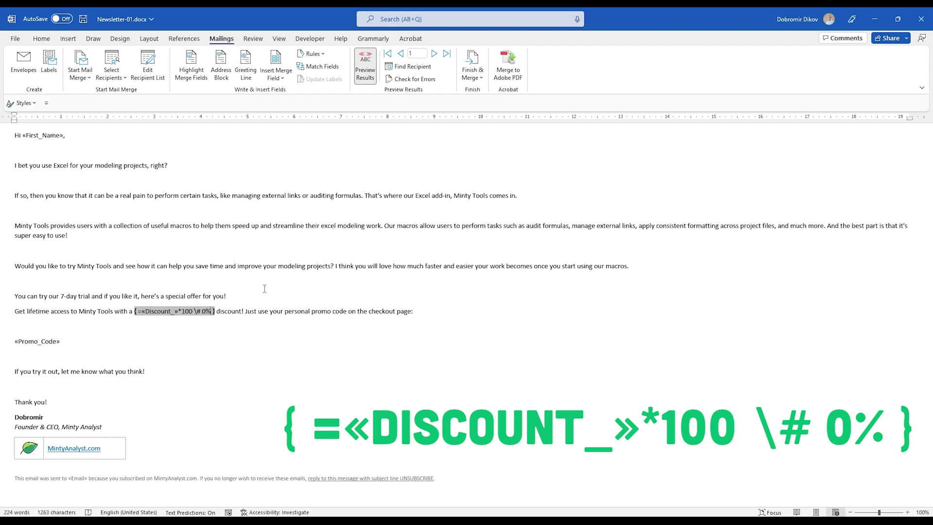
key("F9")
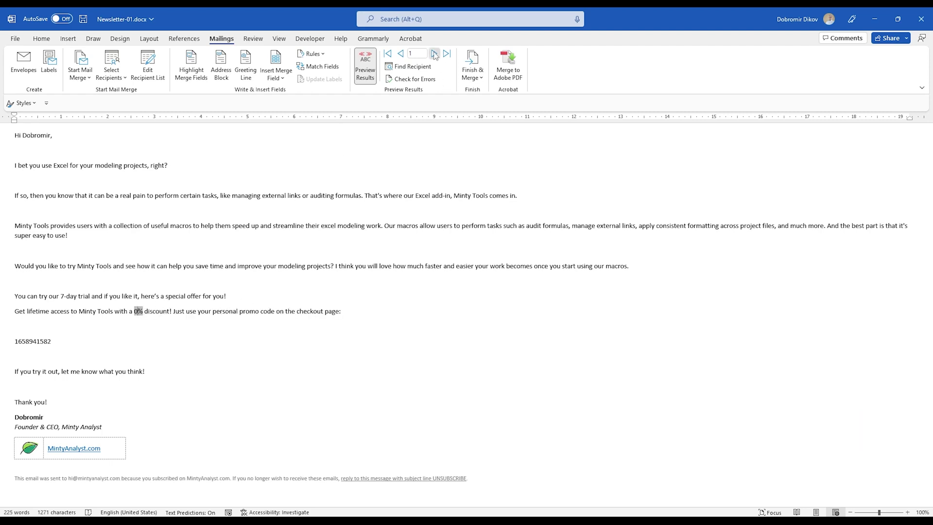
- Step through the second and third previewed recipients, then return to the first
left_click(434, 54)
left_click(434, 53)
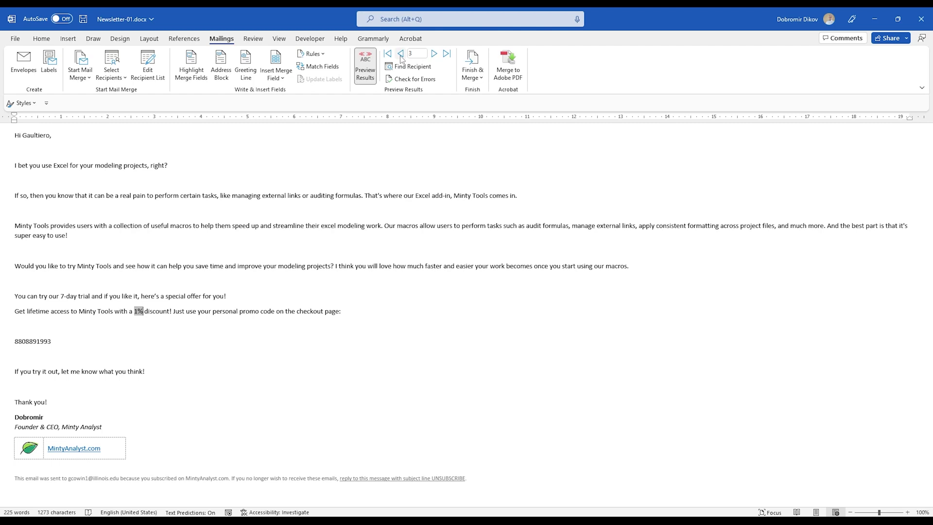
left_click(401, 54)
left_click(401, 53)
- Replace the stale value in the discount formula code with the Discount_ field, then end preview
right_click(138, 312)
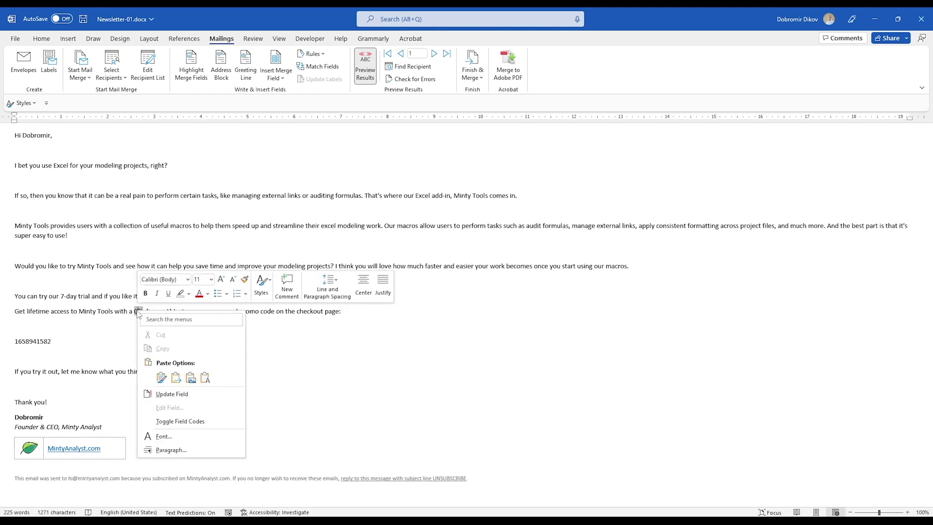
left_click(167, 421)
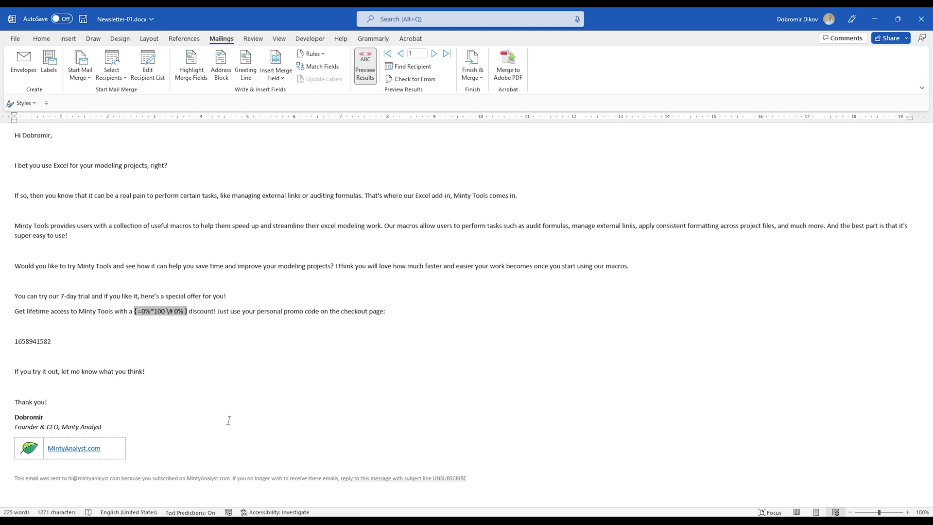
key("shift+Left")
key("shift+Left")
key("BackSpace")
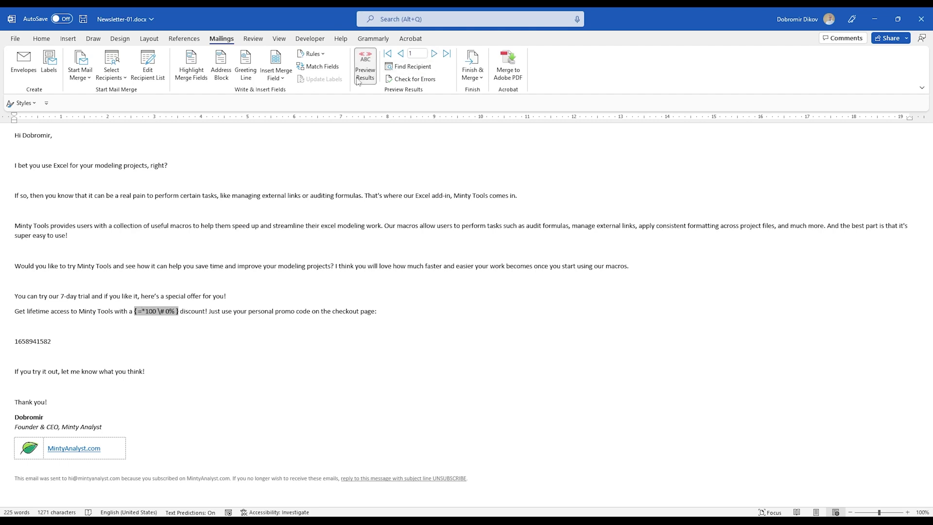
left_click(284, 79)
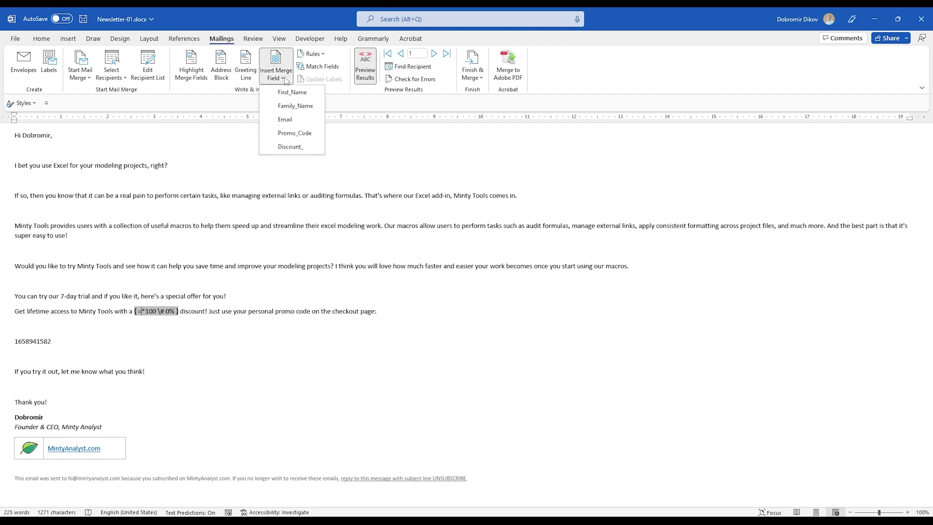
left_click(282, 147)
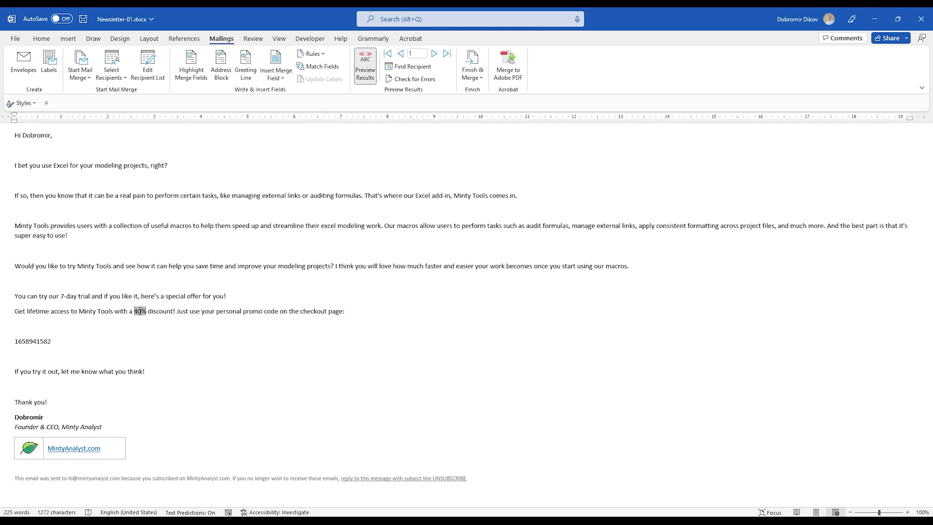
left_click(366, 73)
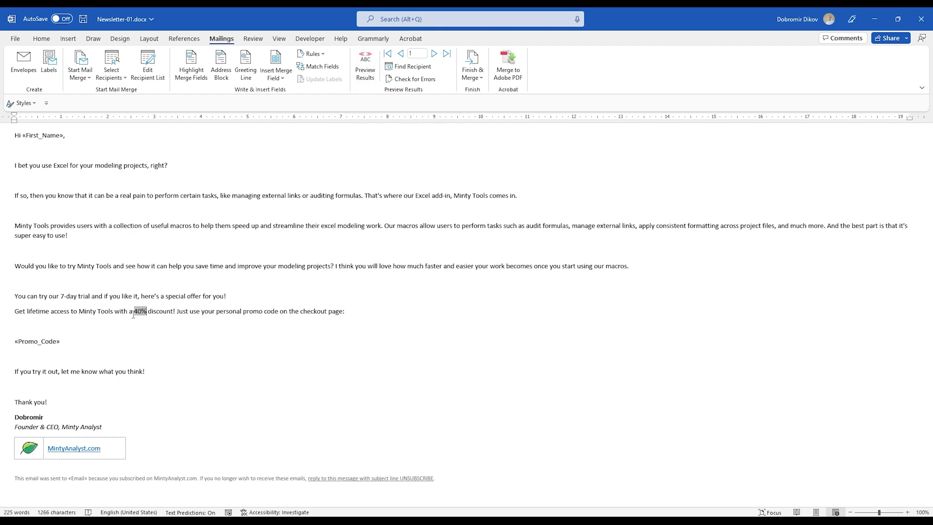
left_click(365, 65)
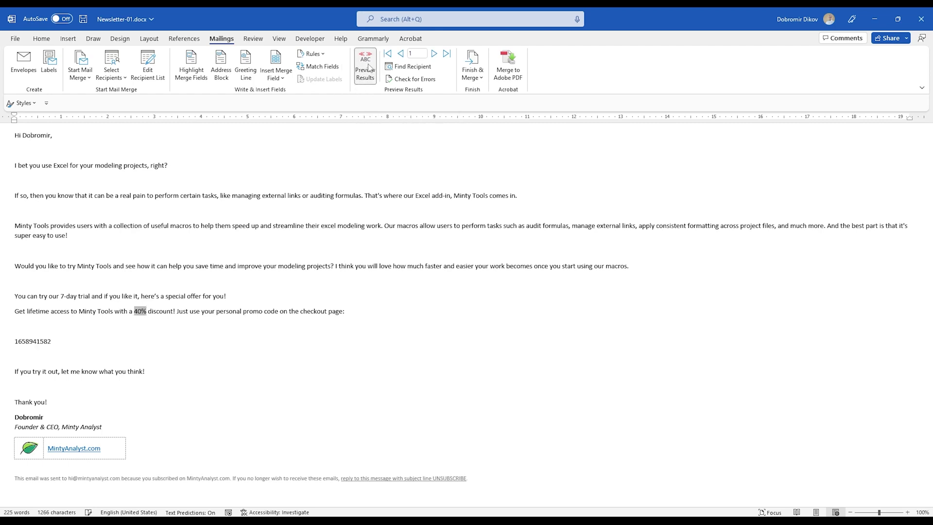
left_click(434, 54)
left_click(434, 54)
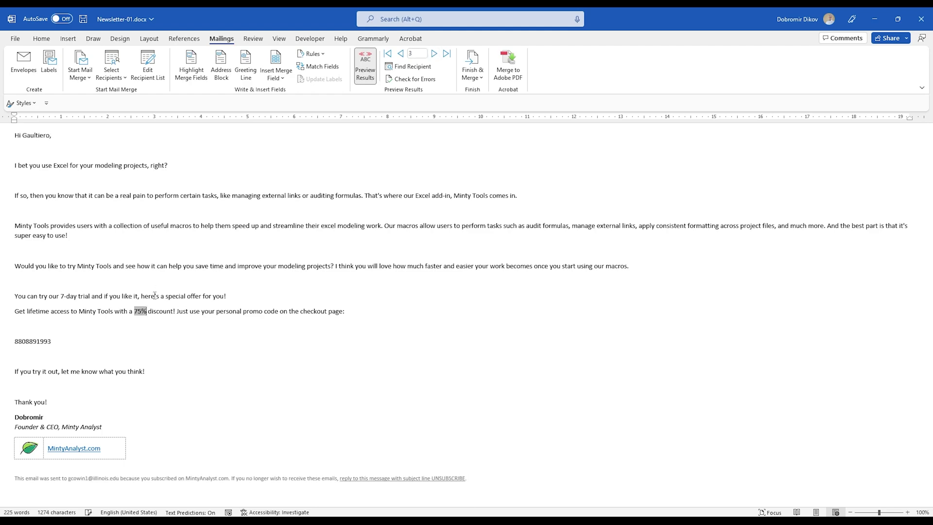
key("alt+Tab")
left_click_drag(49, 215, 375, 214)
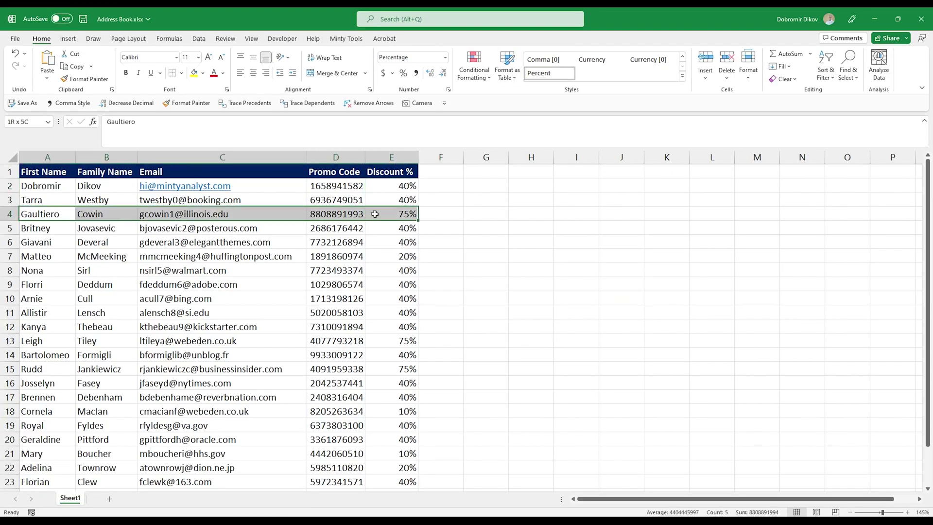
left_click(374, 214)
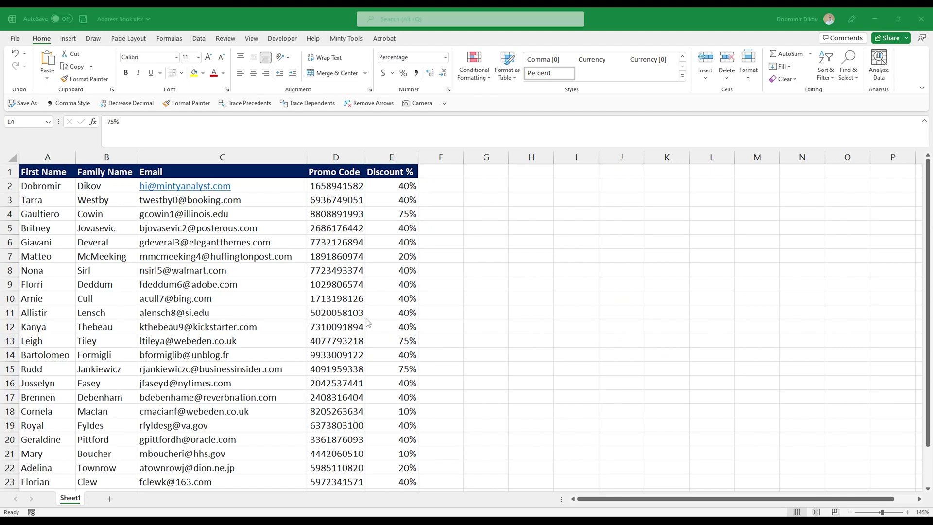
key("alt+Tab")
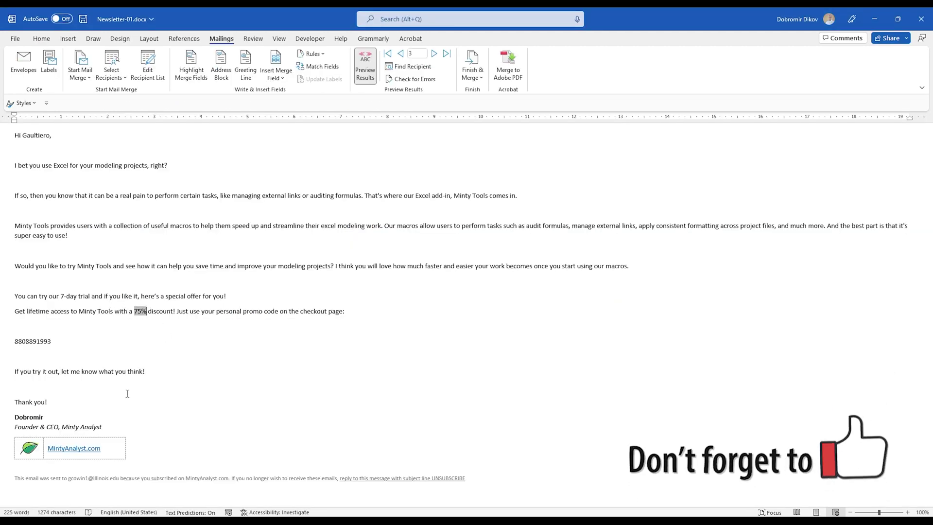
- Grow the promo code field's text to 18 pt and make it bold
left_click(30, 341)
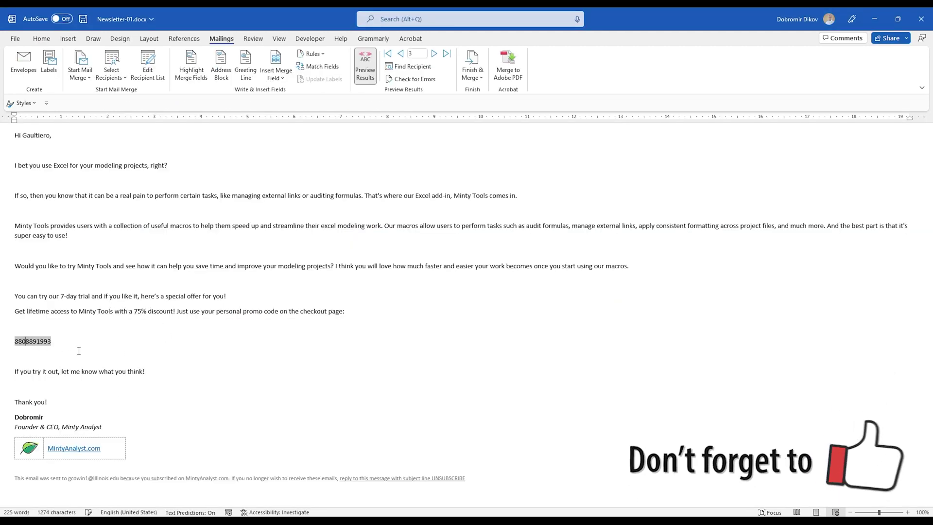
double_click(30, 341)
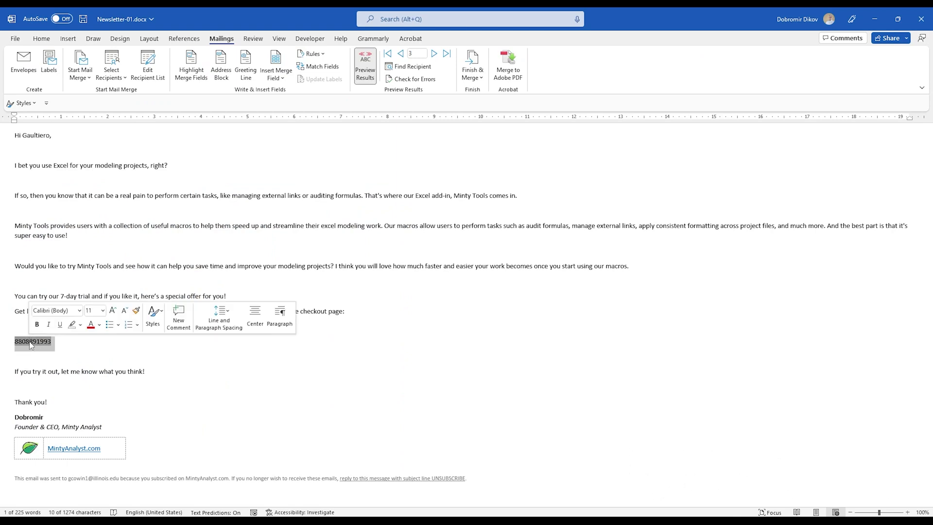
left_click(113, 310)
left_click(113, 310)
left_click(113, 310)
left_click(112, 310)
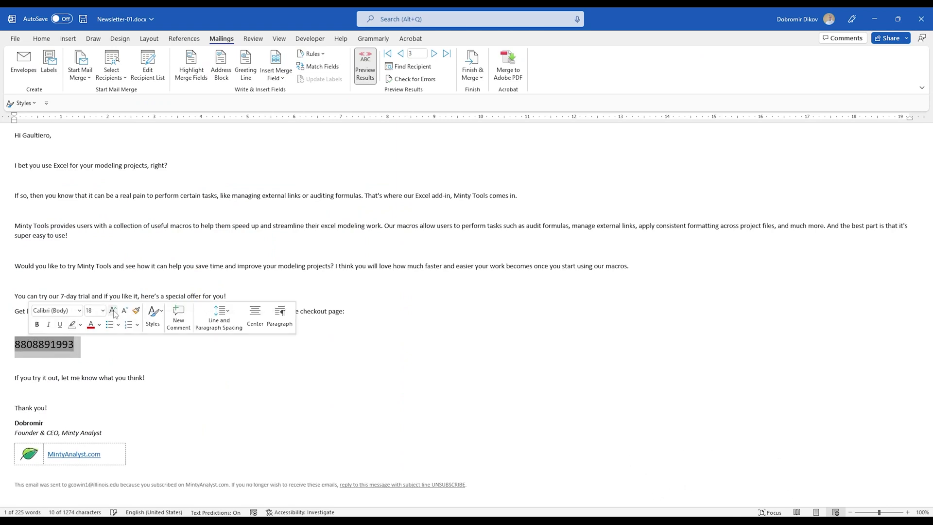
left_click(37, 324)
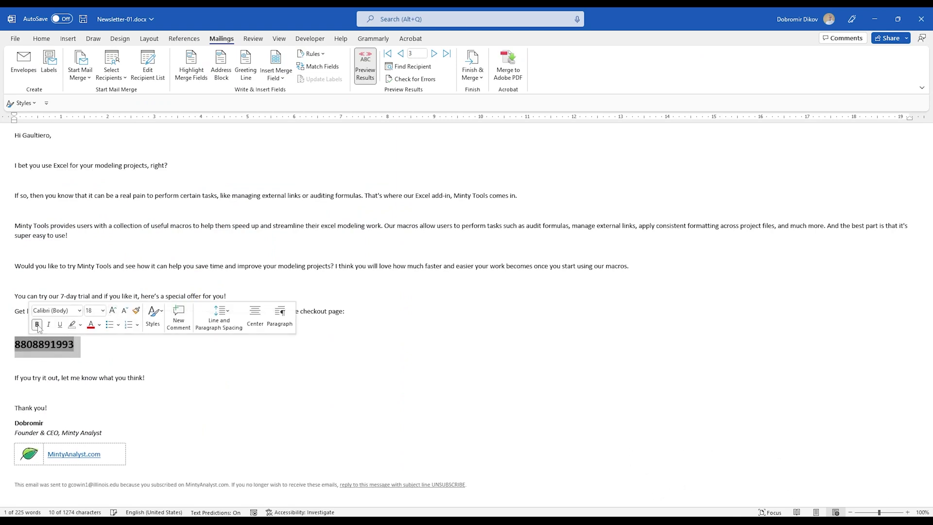
left_click(99, 353)
left_click(472, 78)
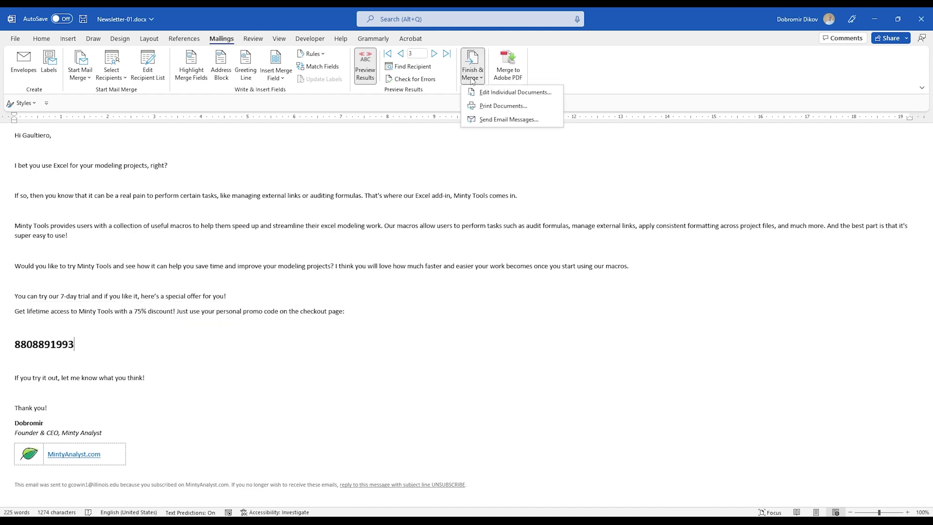
- Merge records 1 to 2 into a new document of individual letters
left_click(500, 97)
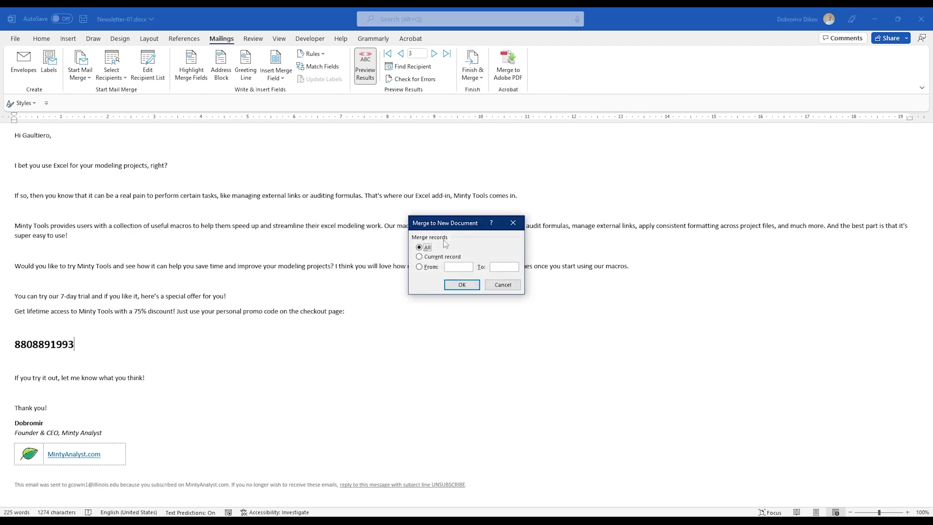
left_click(431, 267)
type("1")
left_click(461, 285)
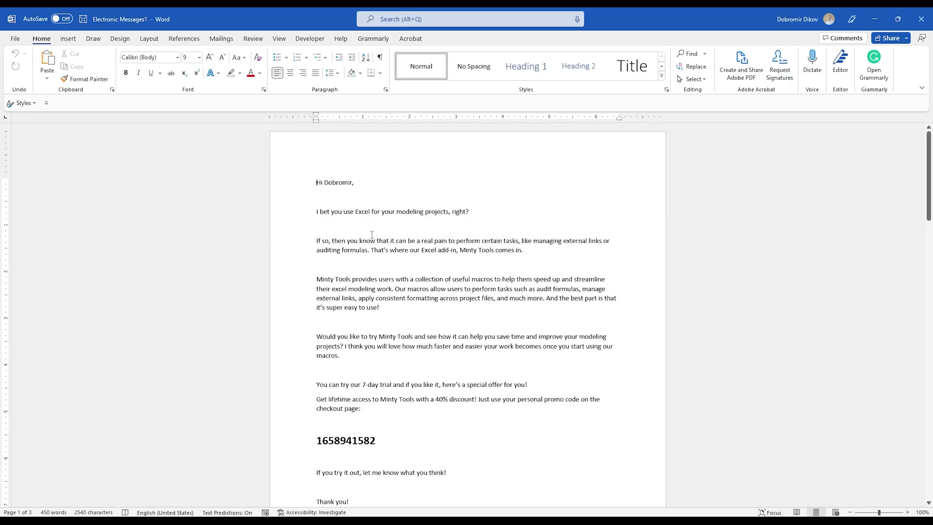
- Scroll through the merged letters and compare their promo codes with the Excel address book
scroll(374, 291, "down", 3)
scroll(353, 303, "up", 2)
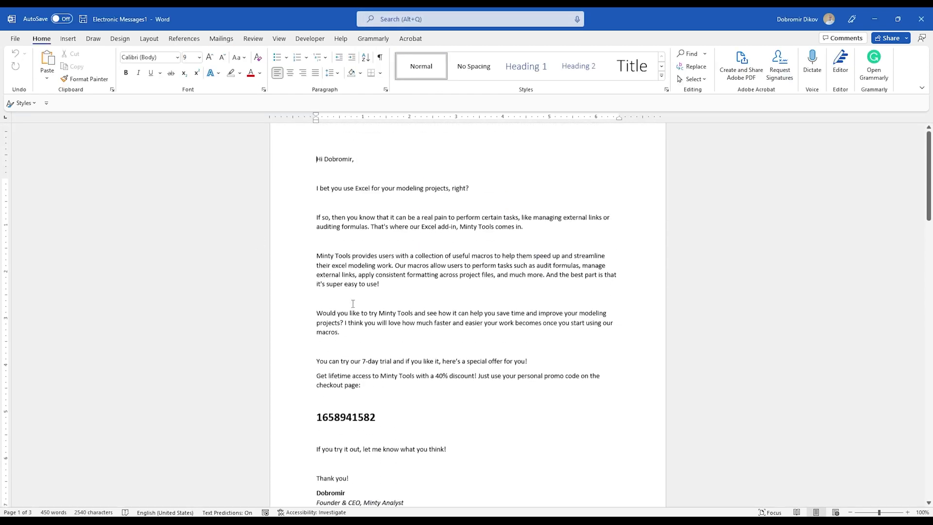
scroll(353, 304, "up", 1)
scroll(389, 233, "down", 1)
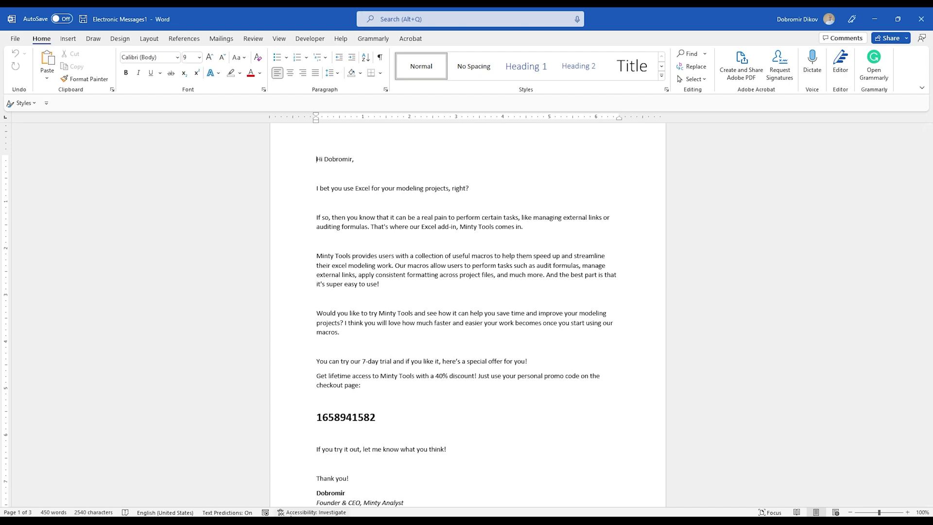
key("alt+Tab")
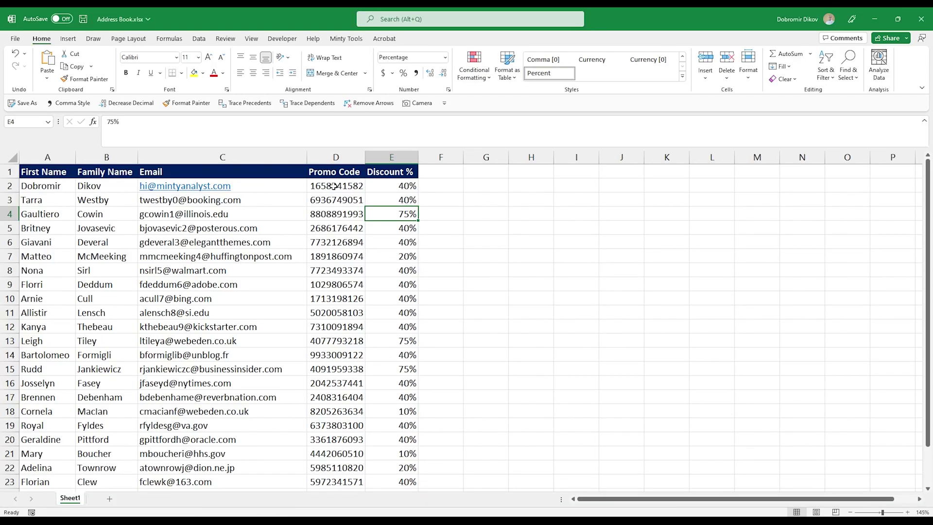
key("alt+Tab")
scroll(337, 217, "down", 5)
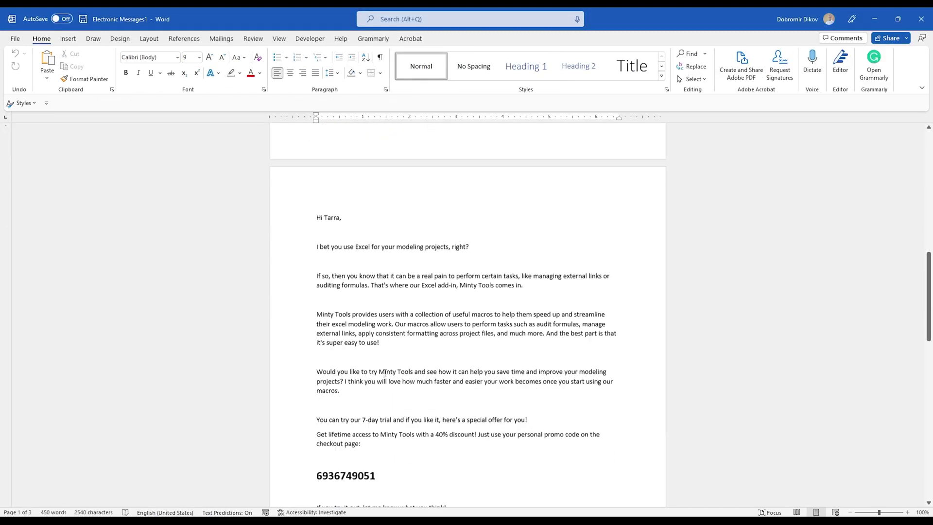
scroll(345, 423, "down", 2)
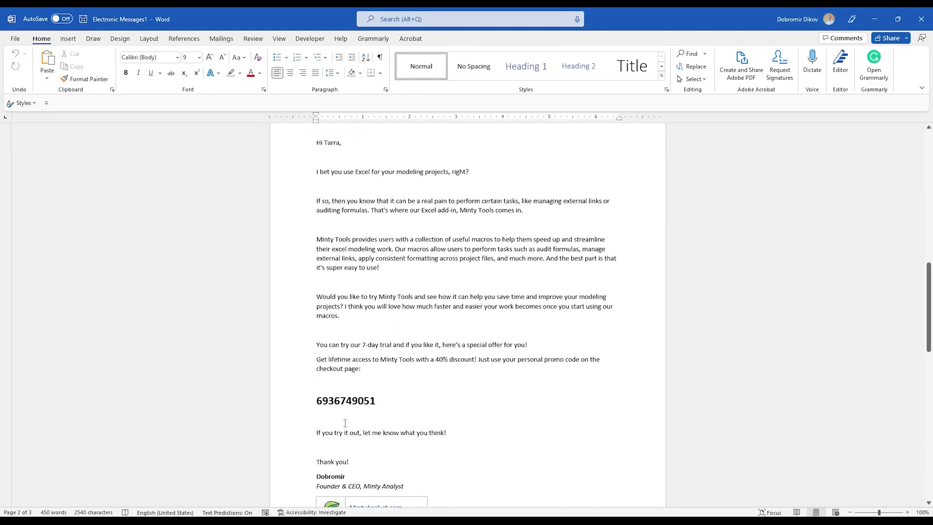
scroll(319, 408, "down", 2)
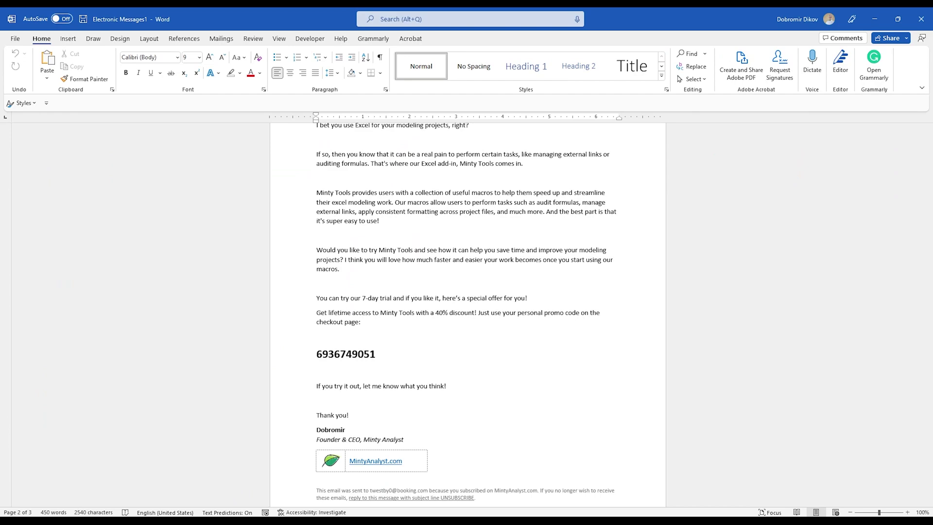
key("alt+Tab")
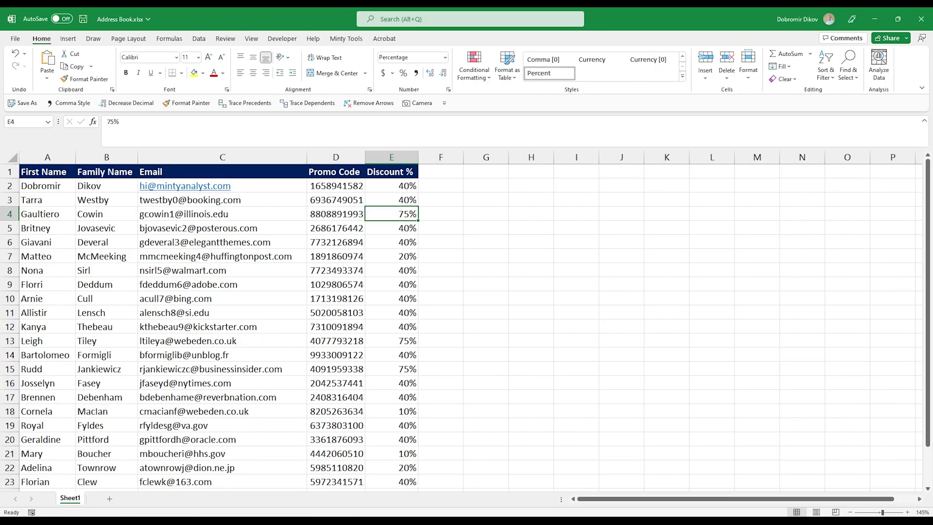
- Start printing merged records 1 to 2, then cancel the Print dialog without printing
key("alt+Tab")
left_click(472, 73)
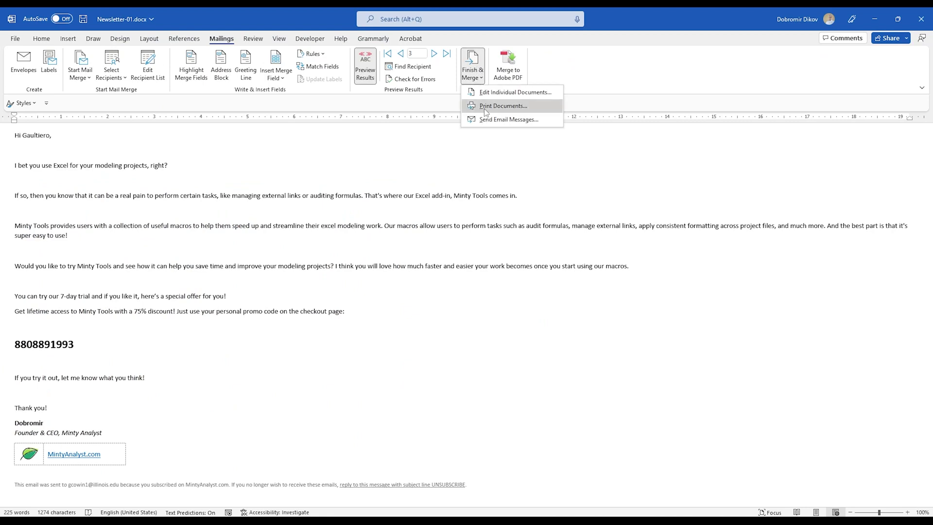
left_click(487, 106)
left_click(420, 266)
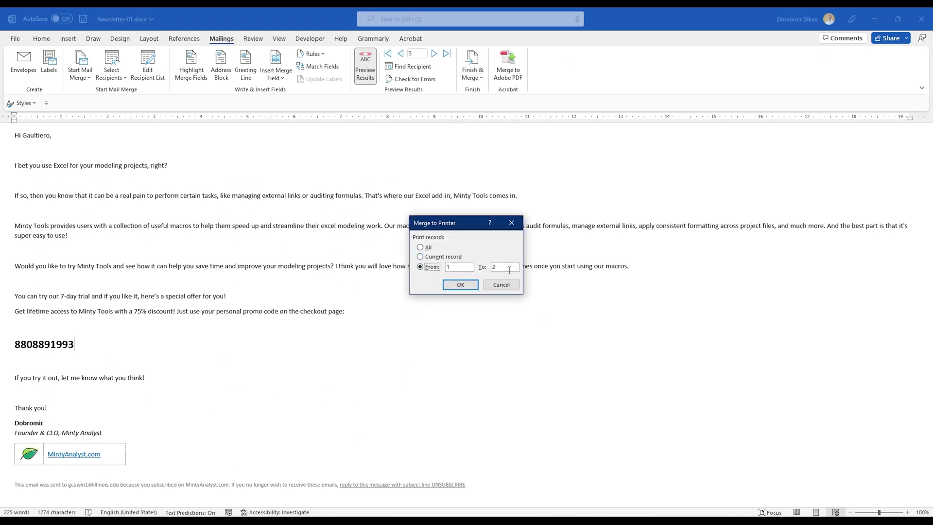
left_click(459, 286)
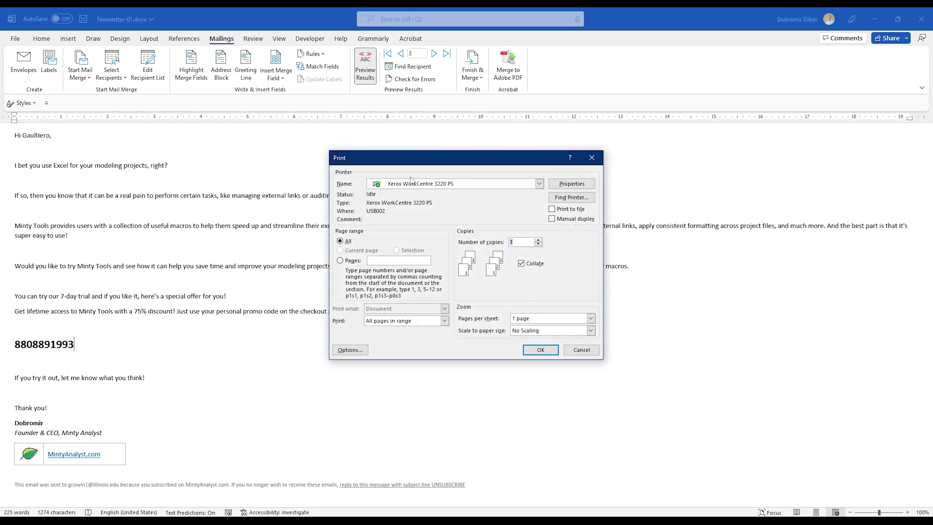
left_click(581, 350)
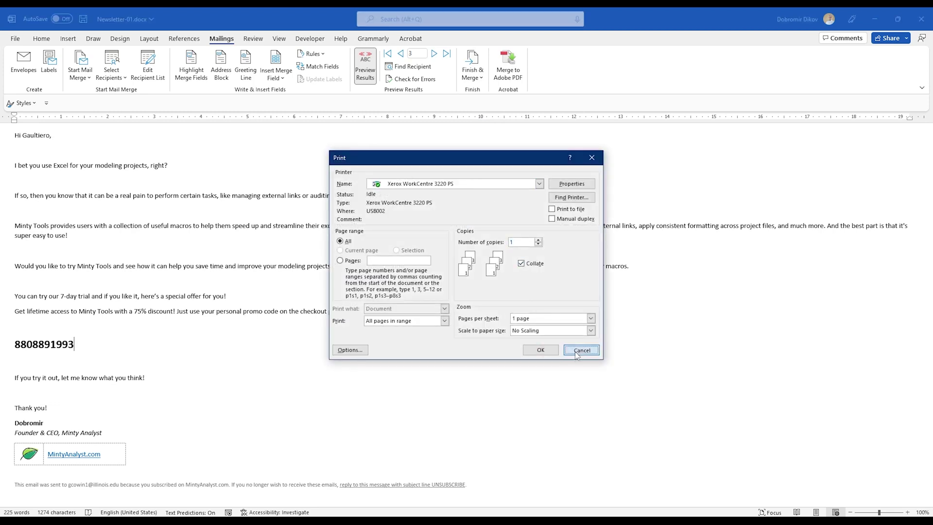
left_click(472, 72)
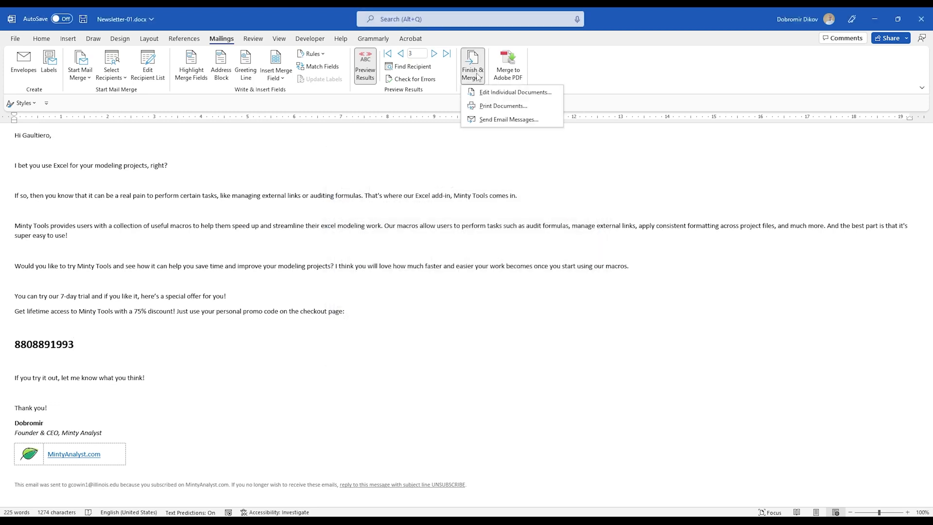
- Address the e-mail merge to the Email field, subject 'Minty Tools is Available For You!', HTML format
left_click(497, 122)
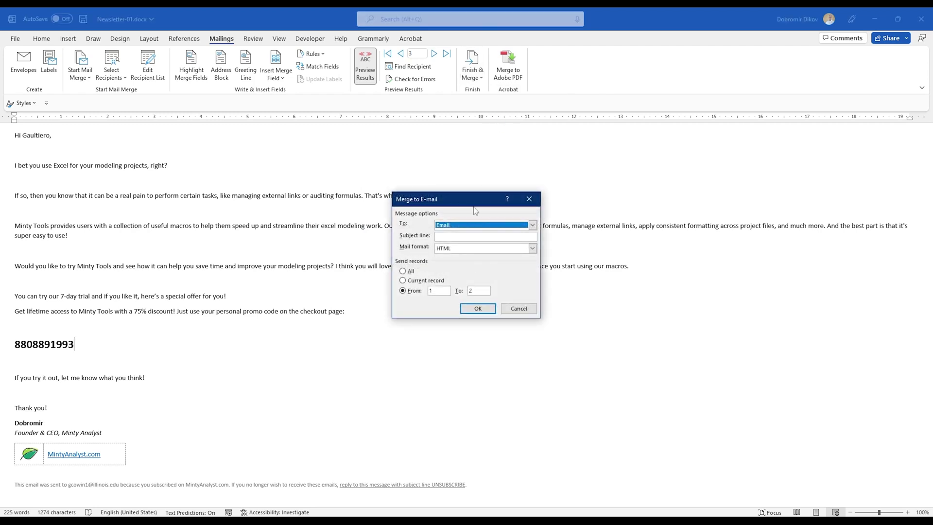
left_click(447, 227)
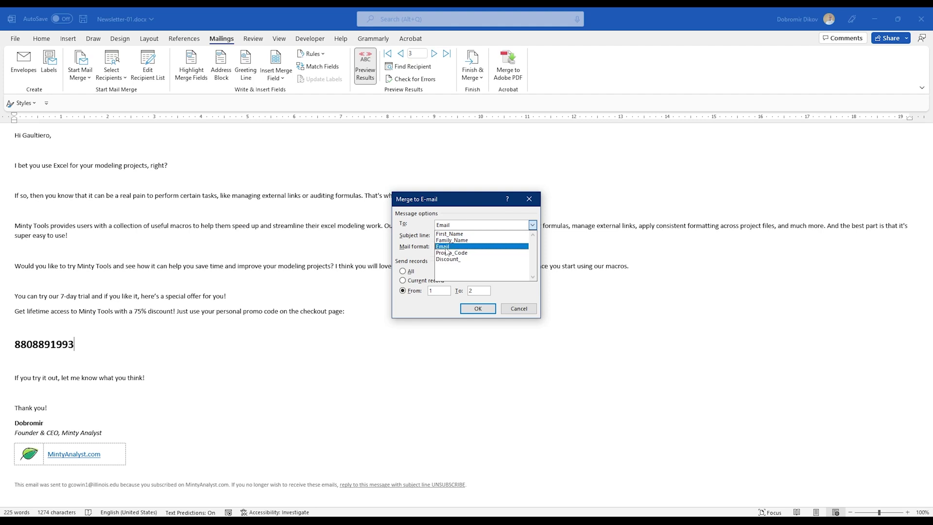
left_click(450, 247)
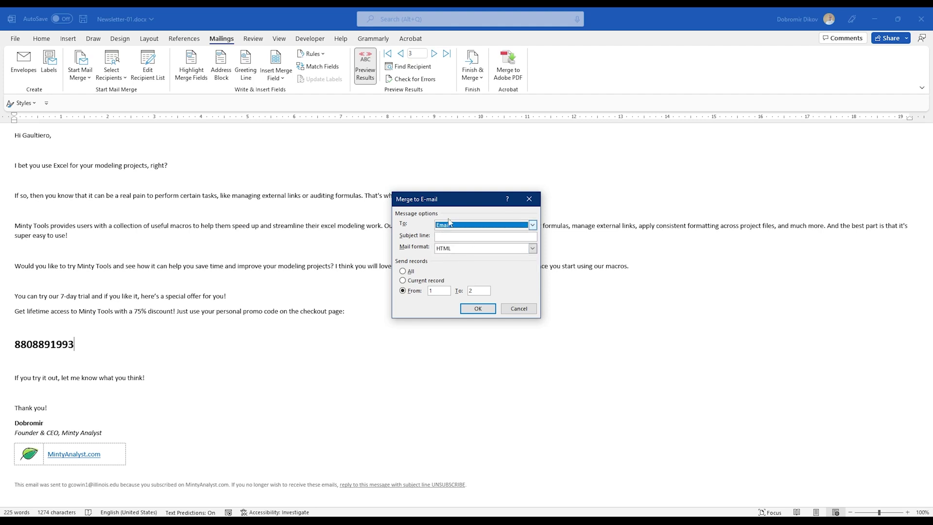
left_click(453, 241)
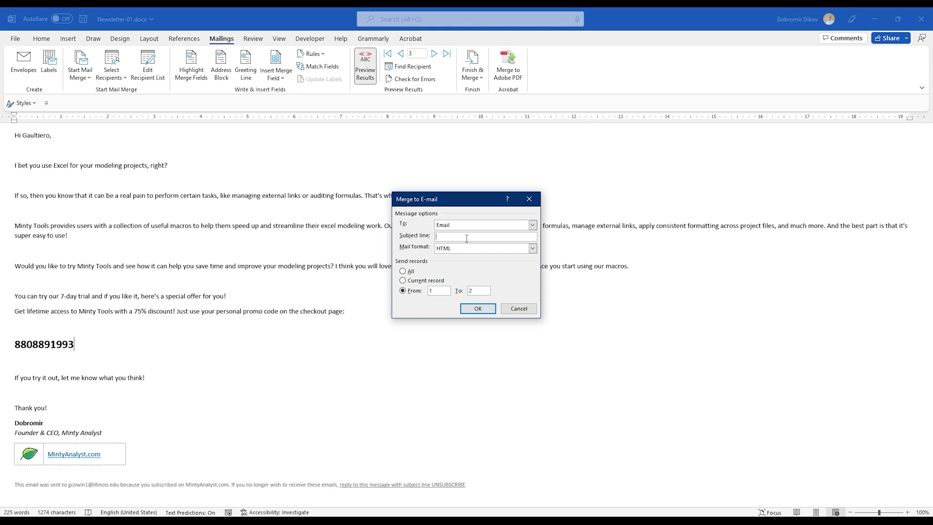
type("Minty Tools is Available For You!")
left_click(461, 248)
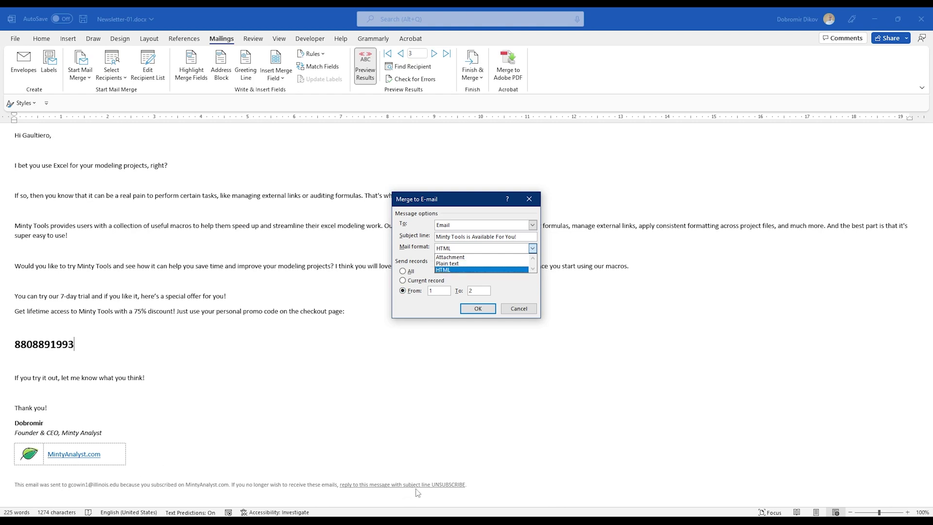
left_click(444, 270)
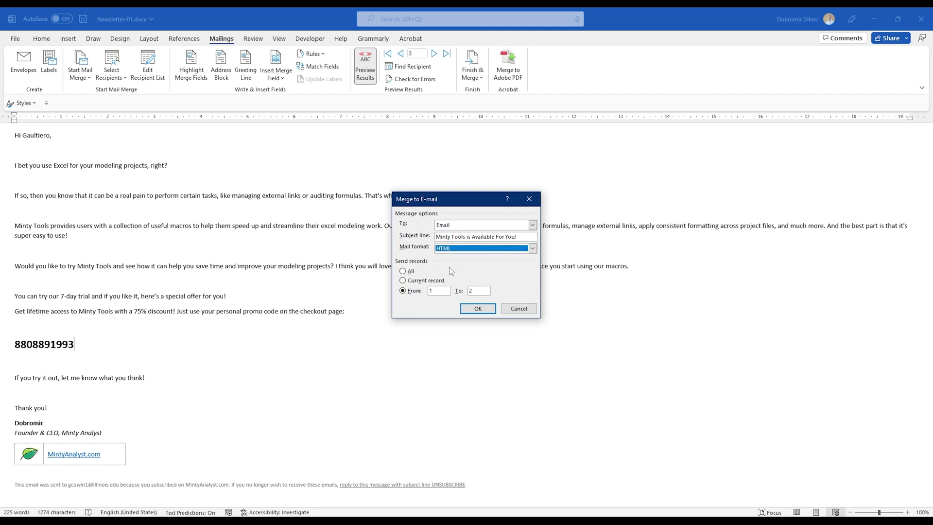
- Limit the e-mail merge to record 1 only (From 1 To 1), then check the Excel address book
left_click(410, 280)
left_click(406, 291)
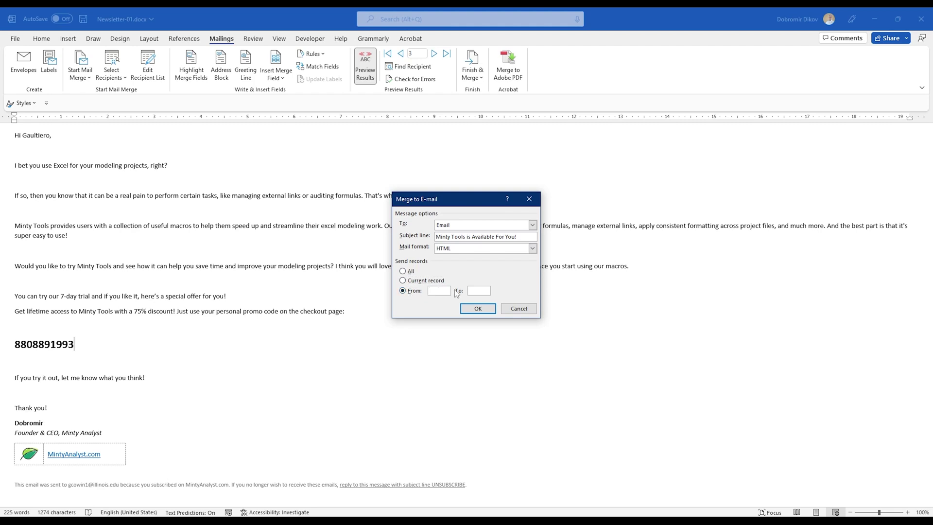
type("1")
left_click(470, 291)
type("1")
key("alt+Tab")
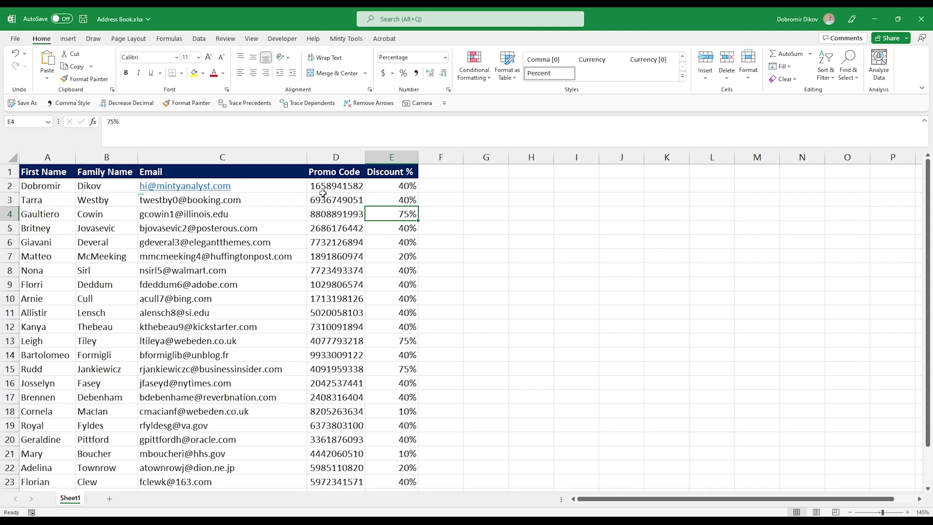
- Minimize Excel and send the HTML newsletter e-mail for record 1
left_click(875, 19)
left_click(485, 310)
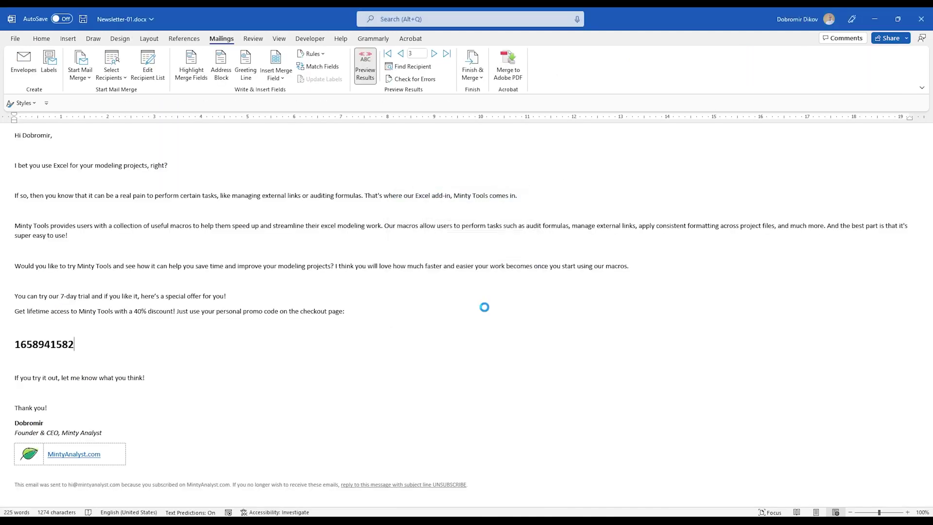